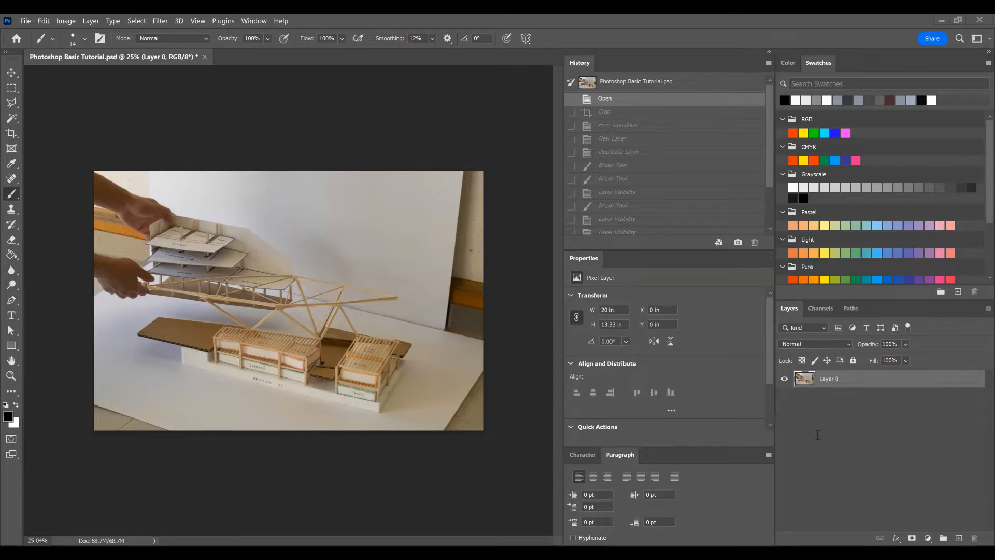
Step: Open the Image Size settings and look through the preset sizes the image can be fitted to
{"action": "left_click", "coordinate": [67, 22]}
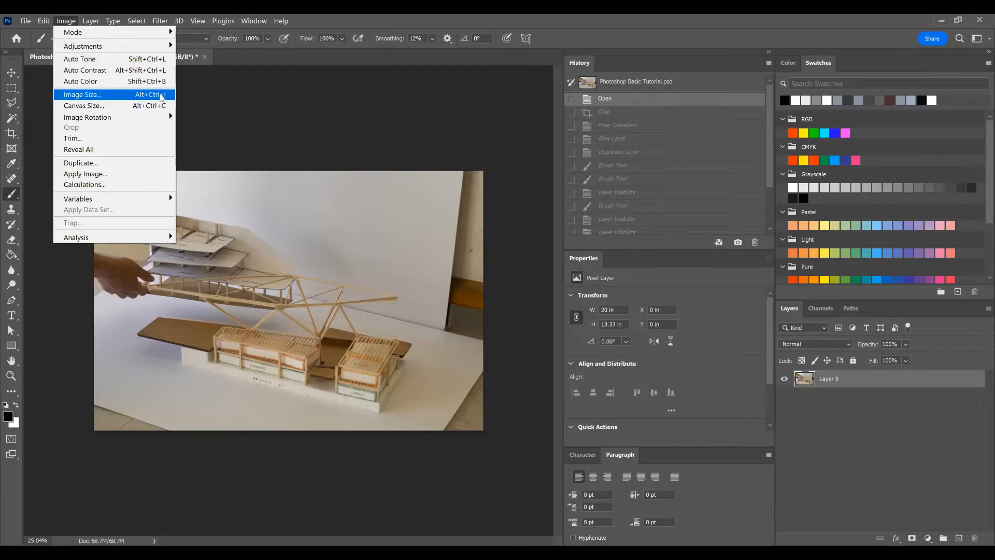
{"action": "left_click", "coordinate": [160, 93]}
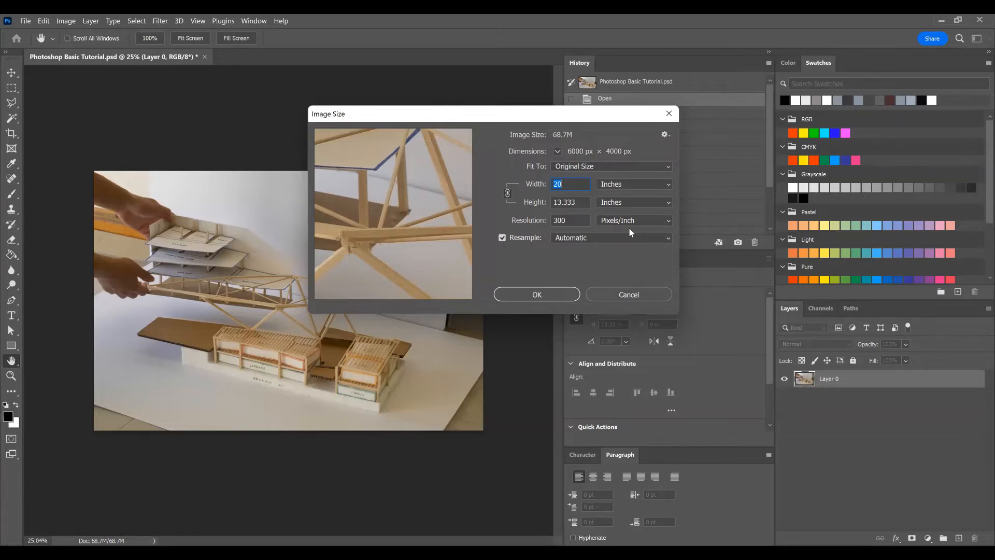
{"action": "left_click", "coordinate": [564, 170]}
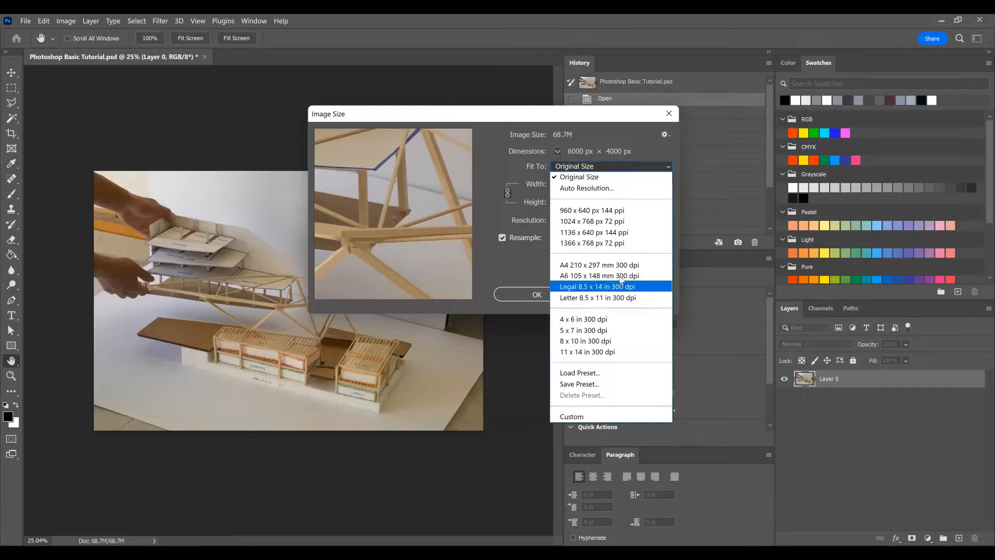
{"action": "left_click", "coordinate": [514, 173]}
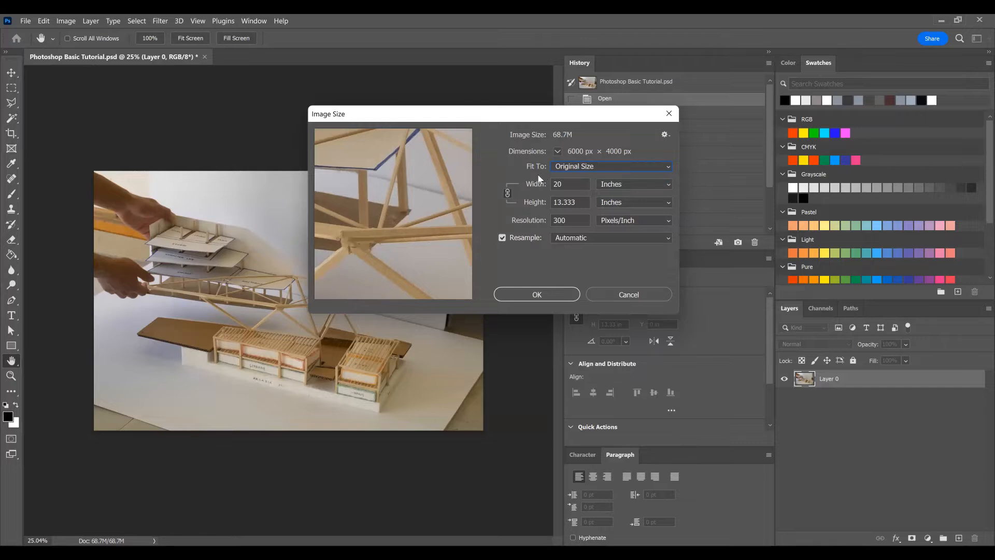
{"action": "left_click", "coordinate": [581, 167]}
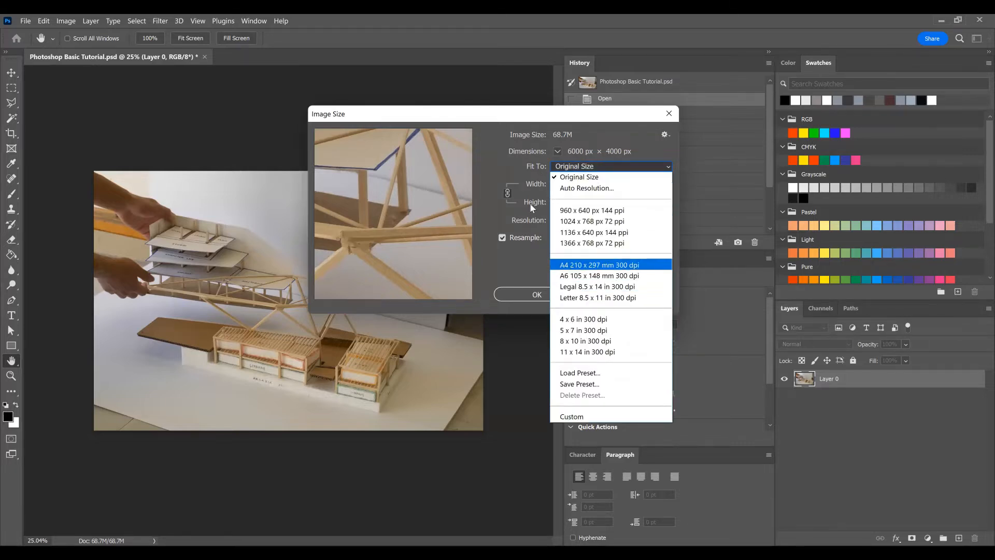
{"action": "left_click", "coordinate": [503, 164]}
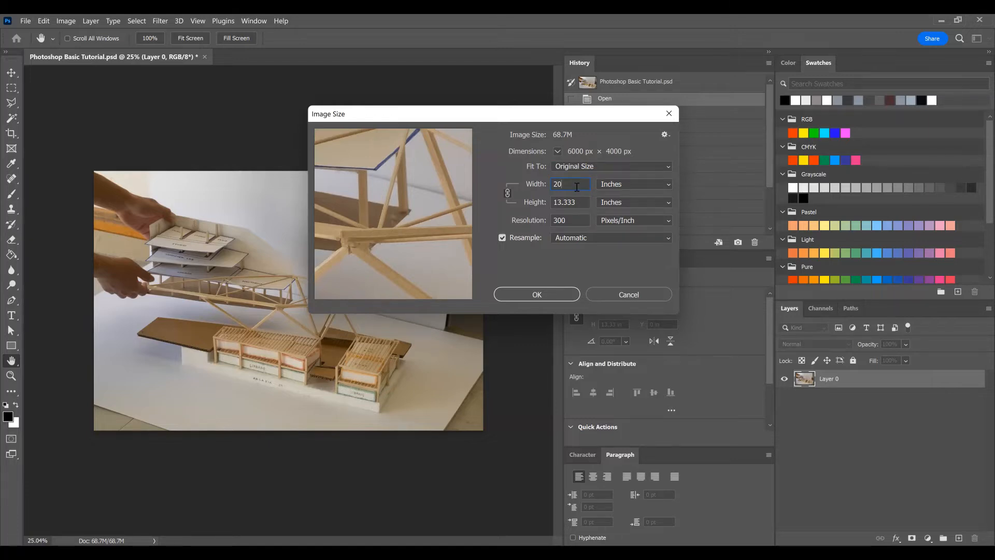
Step: Set the image width to 15 inches and try pixels and centimeters as its unit before returning to inches
{"action": "type", "text": "15"}
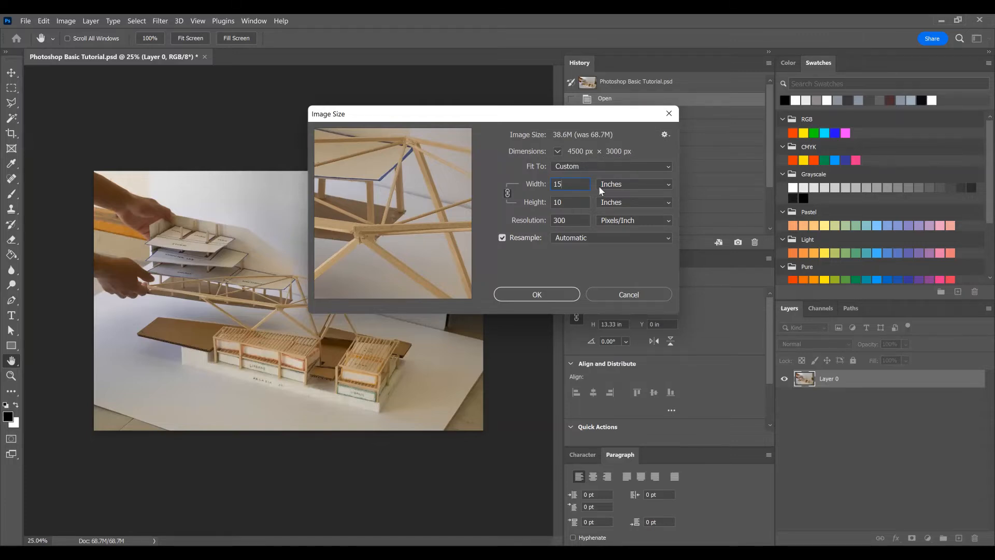
{"action": "left_click", "coordinate": [617, 182]}
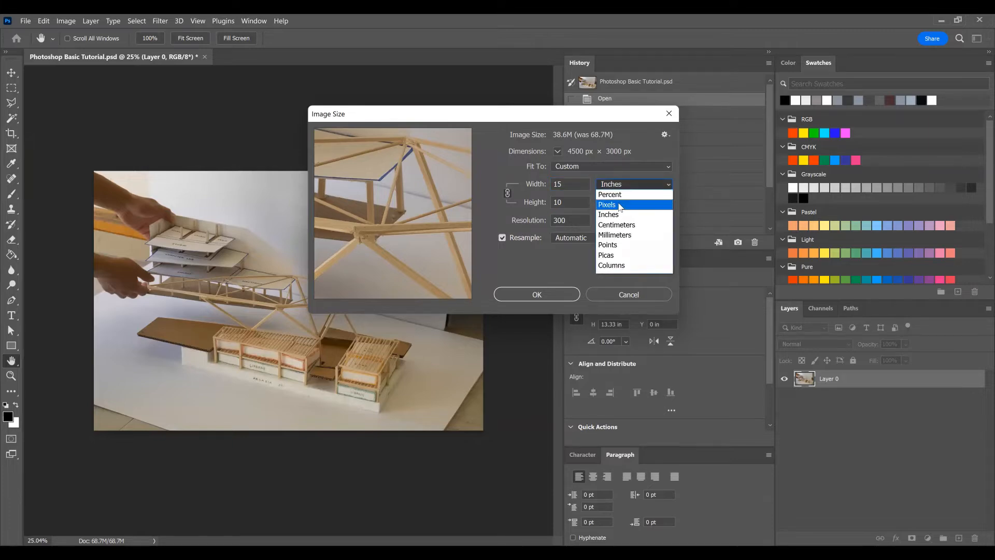
{"action": "left_click", "coordinate": [620, 207]}
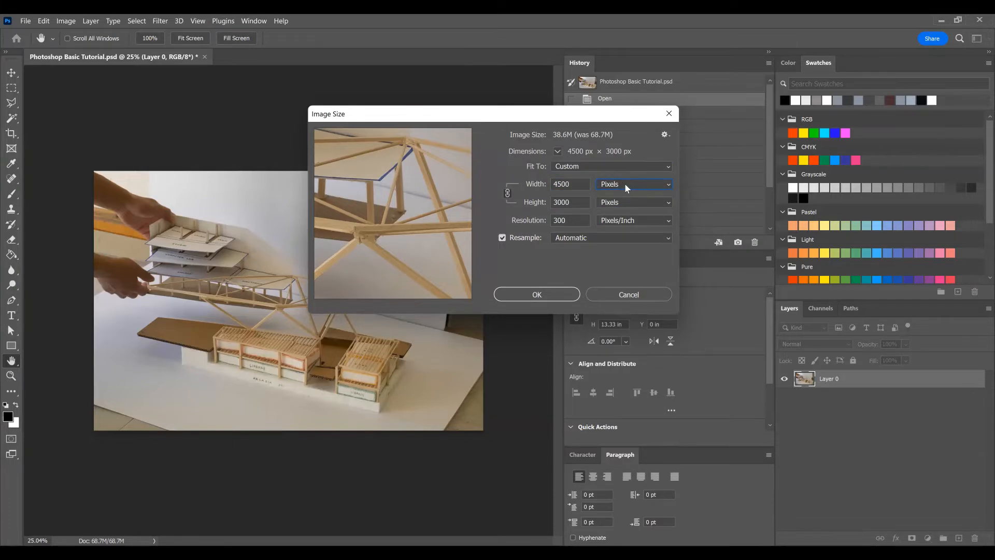
{"action": "left_click", "coordinate": [626, 184]}
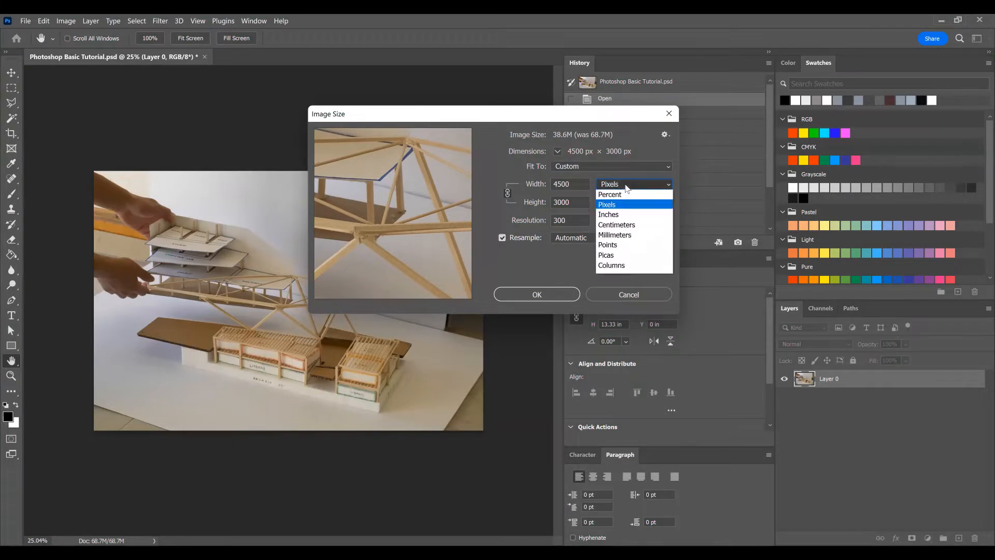
{"action": "left_click", "coordinate": [621, 226]}
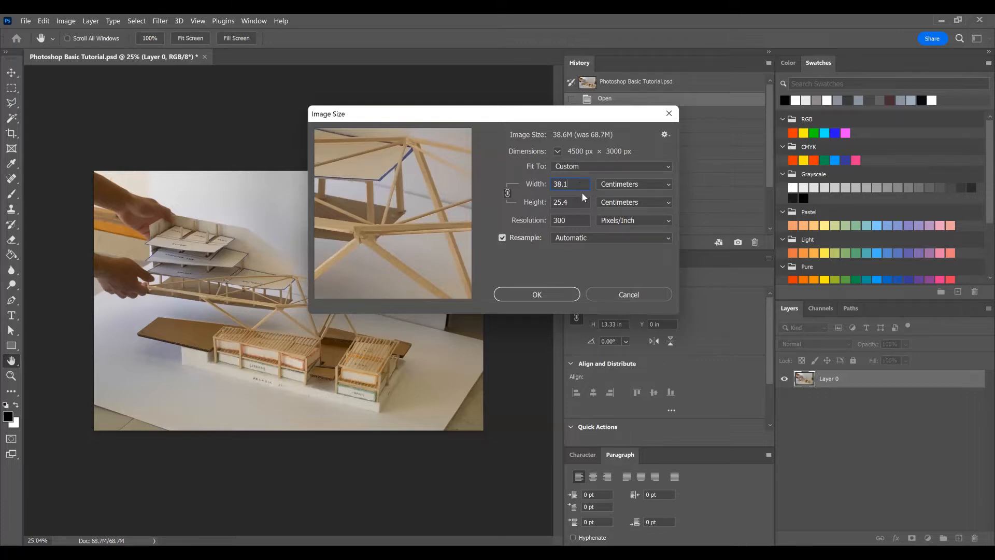
{"action": "left_click", "coordinate": [629, 187]}
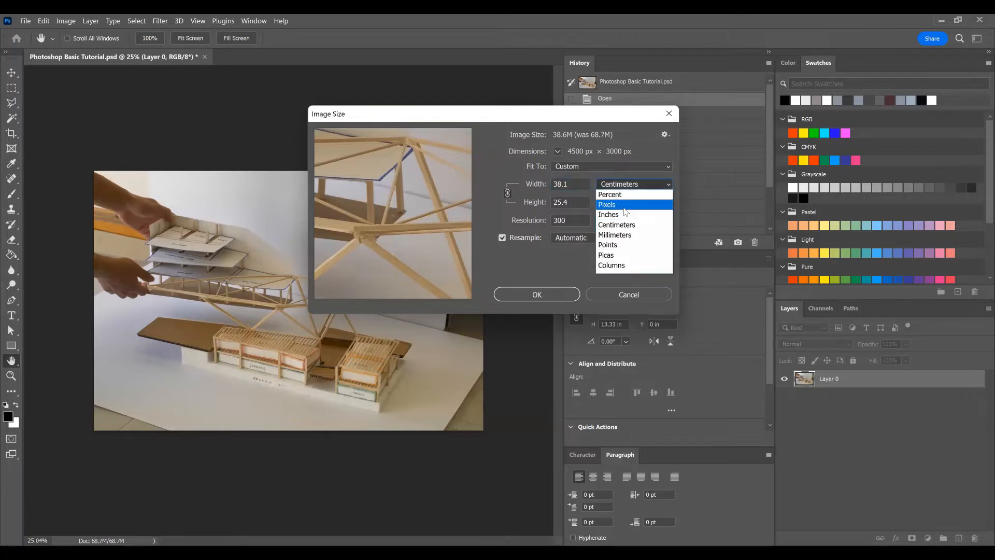
{"action": "left_click", "coordinate": [620, 215]}
Step: Resize the whole image to 22 inches wide with proportions linked, and undo the resize
{"action": "double_click", "coordinate": [577, 187]}
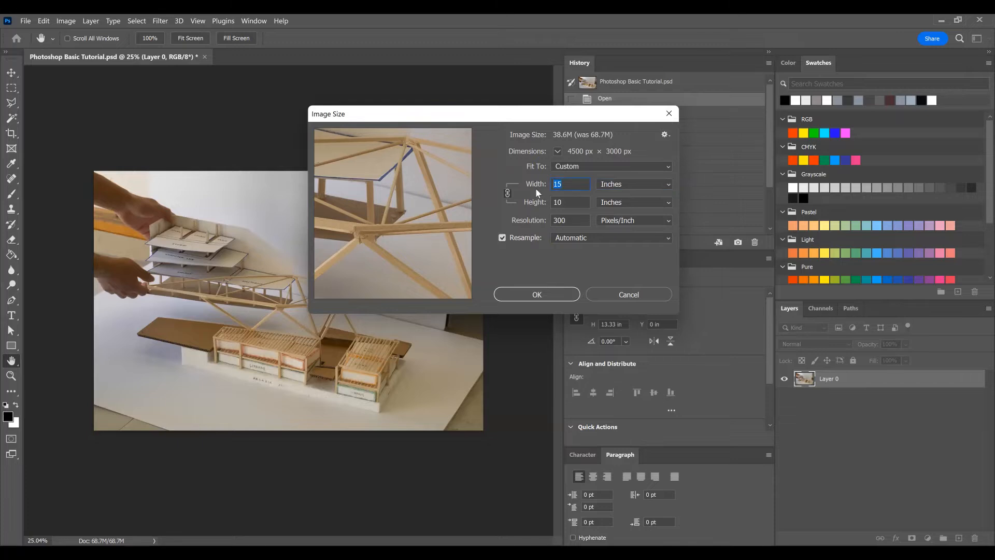
{"action": "type", "text": "2"}
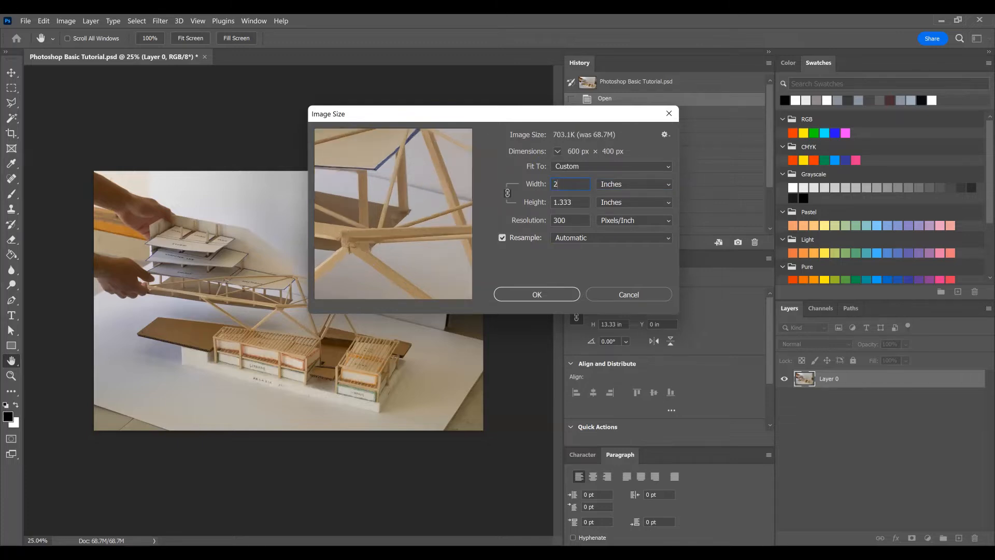
{"action": "type", "text": "2"}
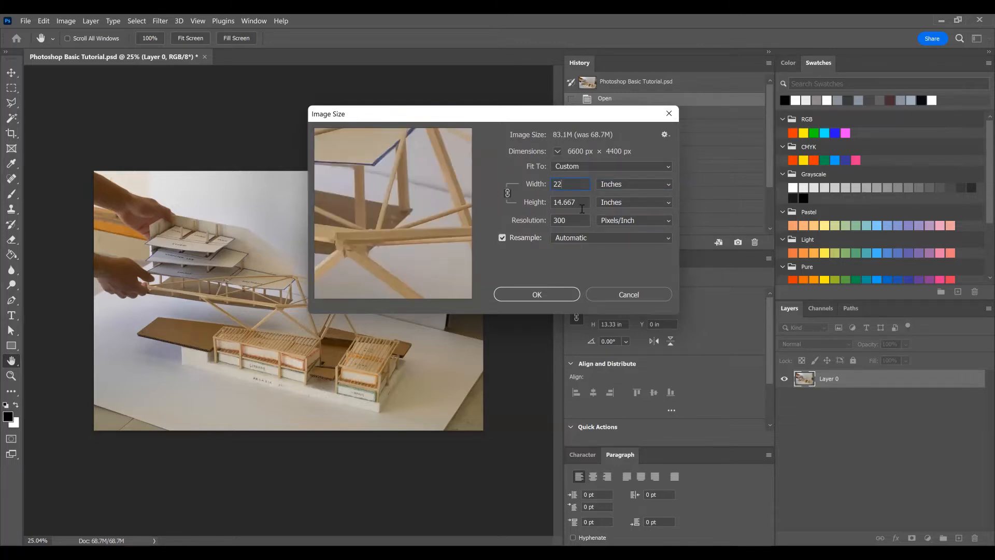
{"action": "double_click", "coordinate": [583, 206]}
{"action": "left_click", "coordinate": [571, 223]}
{"action": "left_click", "coordinate": [521, 293]}
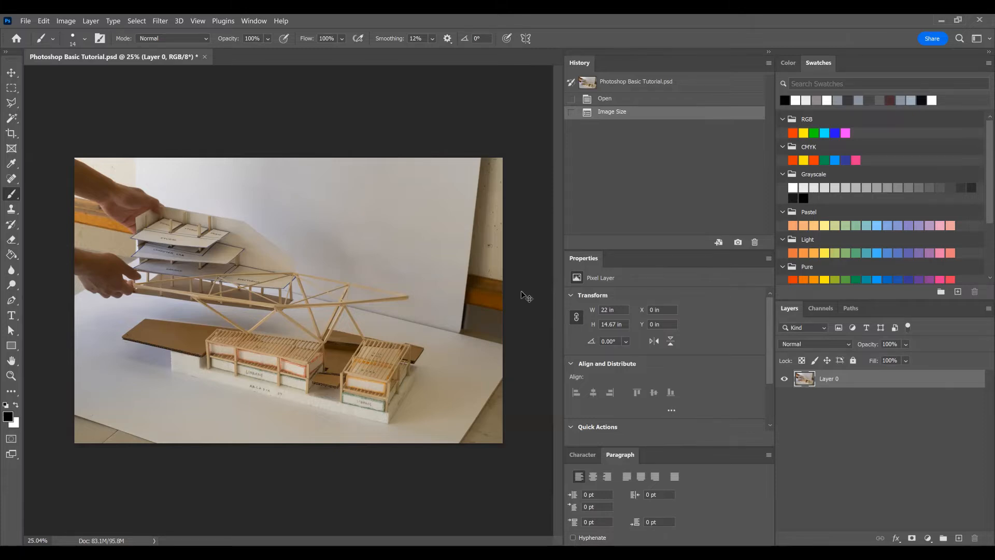
{"action": "key", "text": "ctrl+z"}
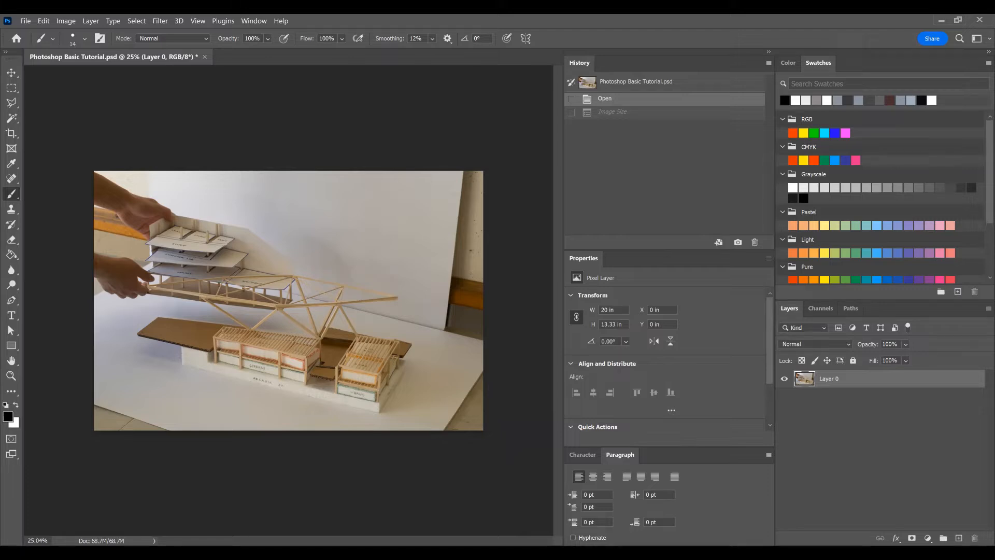
Step: Set the canvas size to 23 by 15 inches as absolute values with a centre anchor, and undo the change
{"action": "left_click", "coordinate": [67, 21]}
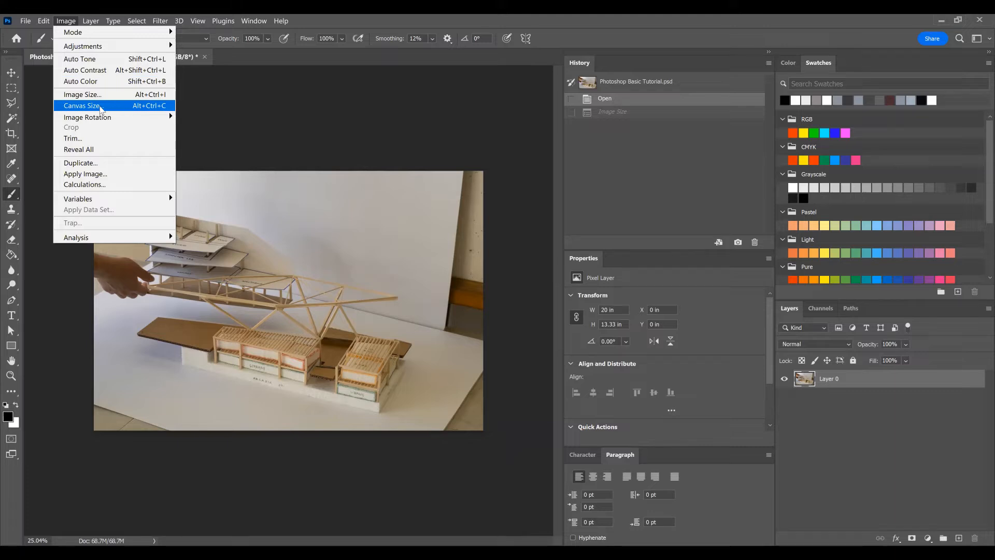
{"action": "left_click", "coordinate": [165, 109]}
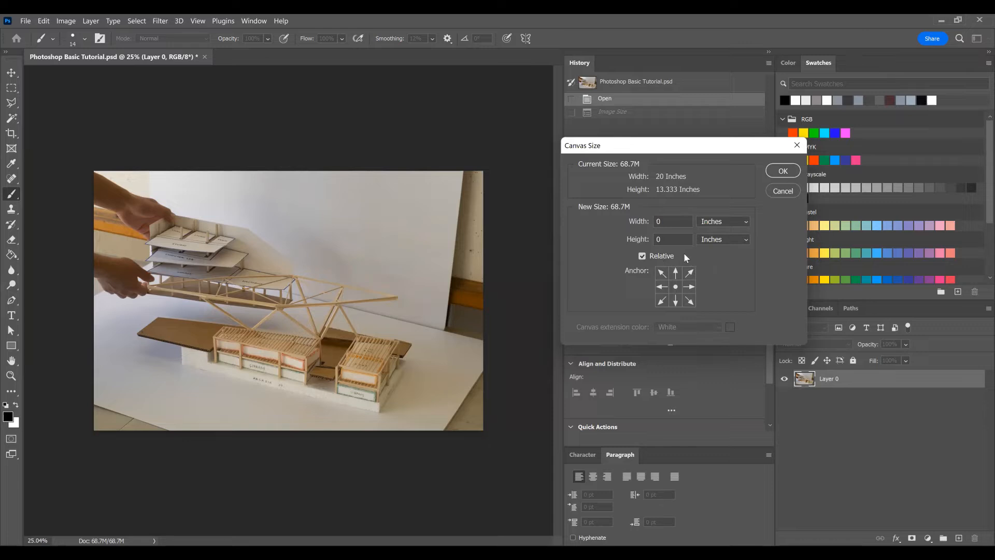
{"action": "left_click", "coordinate": [652, 259]}
{"action": "left_click", "coordinate": [677, 223]}
{"action": "key", "text": "BackSpace"}
{"action": "key", "text": "BackSpace"}
{"action": "type", "text": "23"}
{"action": "key", "text": "Tab"}
{"action": "type", "text": "15"}
{"action": "left_click", "coordinate": [789, 172]}
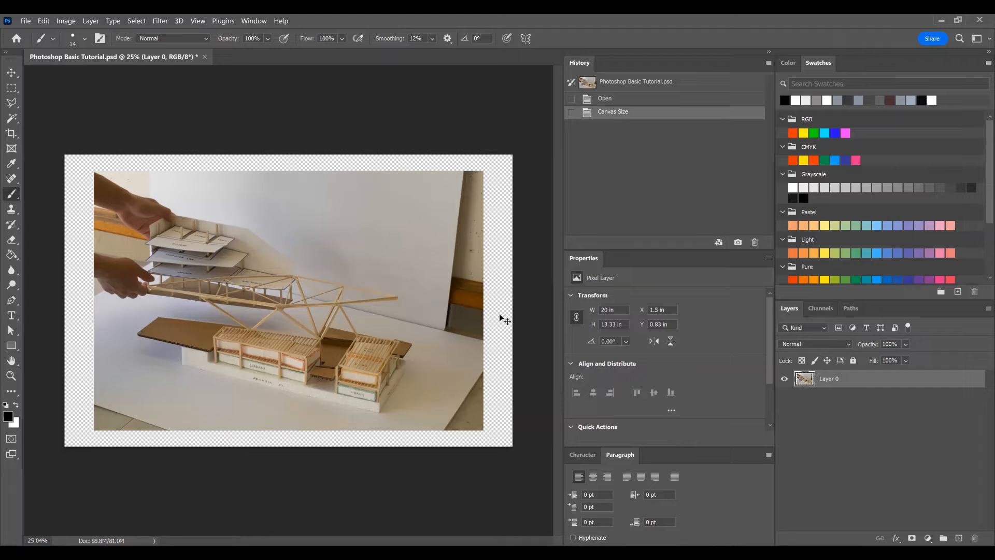
{"action": "key", "text": "ctrl+z"}
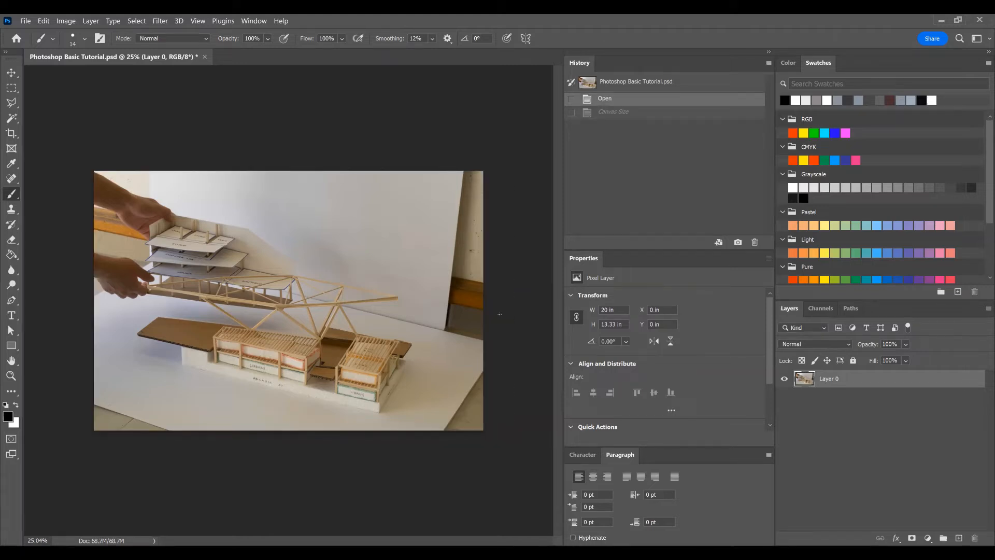
Step: Set the canvas size to 22 by 15 inches with the anchor at the lower-left corner, and undo the change
{"action": "key", "text": "ctrl+alt+c"}
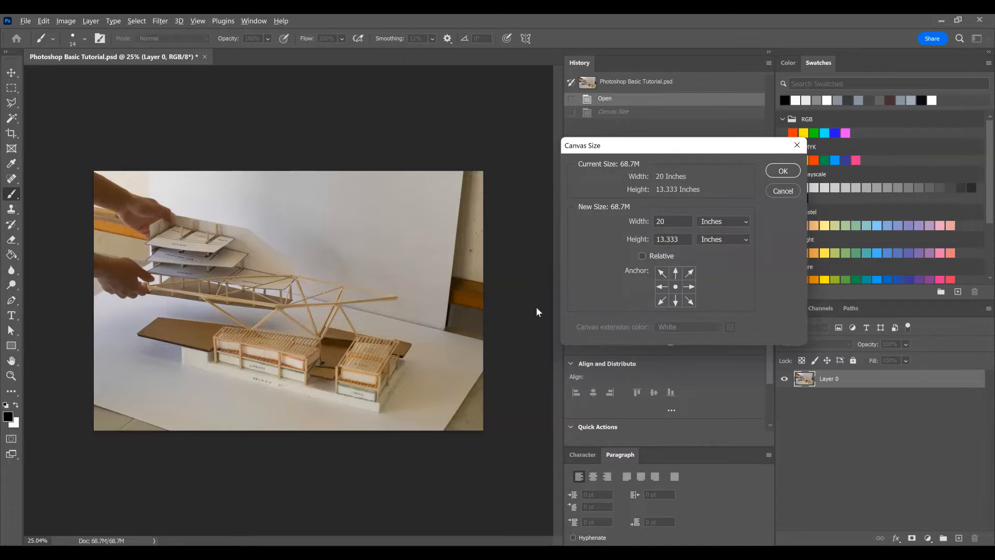
{"action": "left_click", "coordinate": [663, 303]}
{"action": "left_click_drag", "start_coordinate": [675, 224], "coordinate": [659, 226]}
{"action": "type", "text": "22"}
{"action": "key", "text": "Tab"}
{"action": "type", "text": "15"}
{"action": "left_click", "coordinate": [781, 172]}
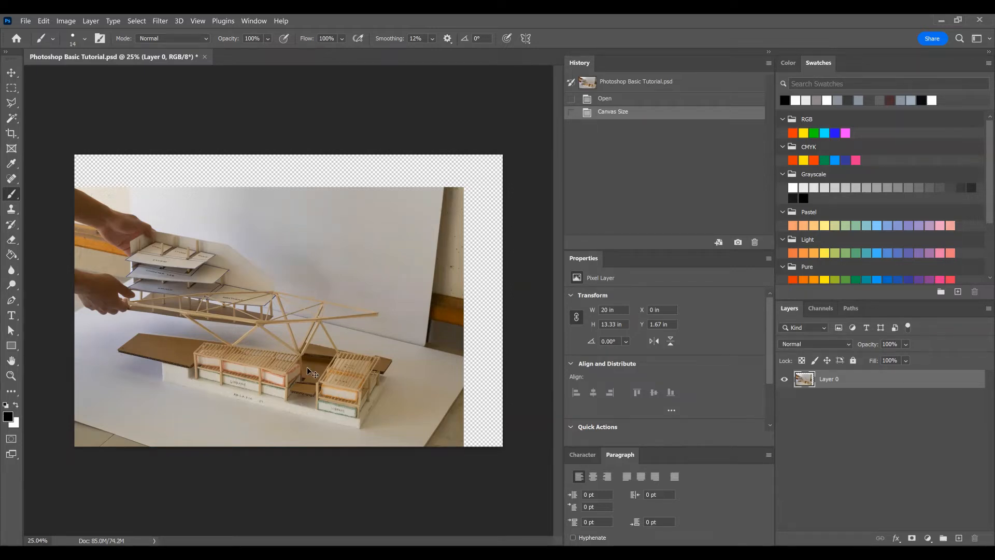
{"action": "key", "text": "ctrl+z"}
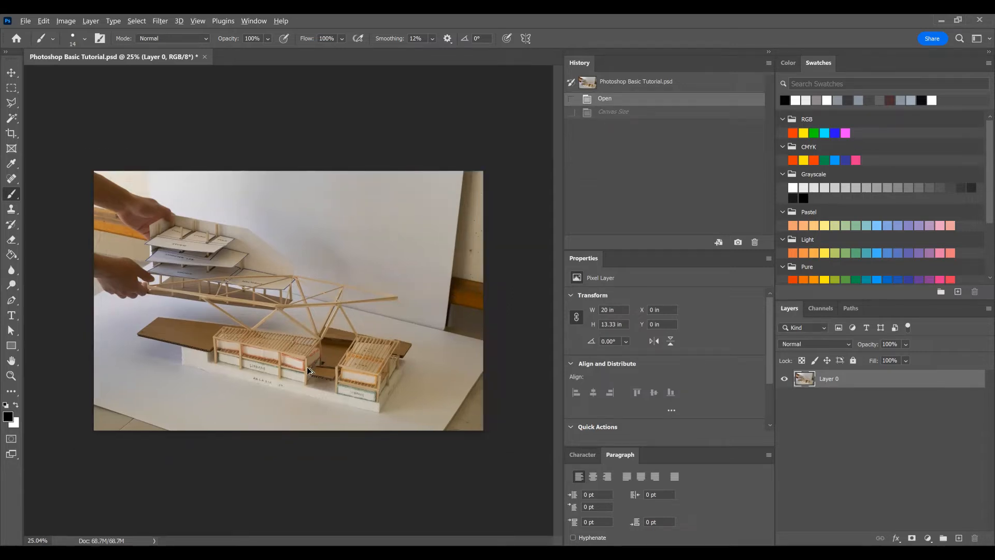
Step: Shrink the canvas by a relative -5 inches in width and -2 inches in height around the centre, and undo it
{"action": "key", "text": "ctrl+alt+c"}
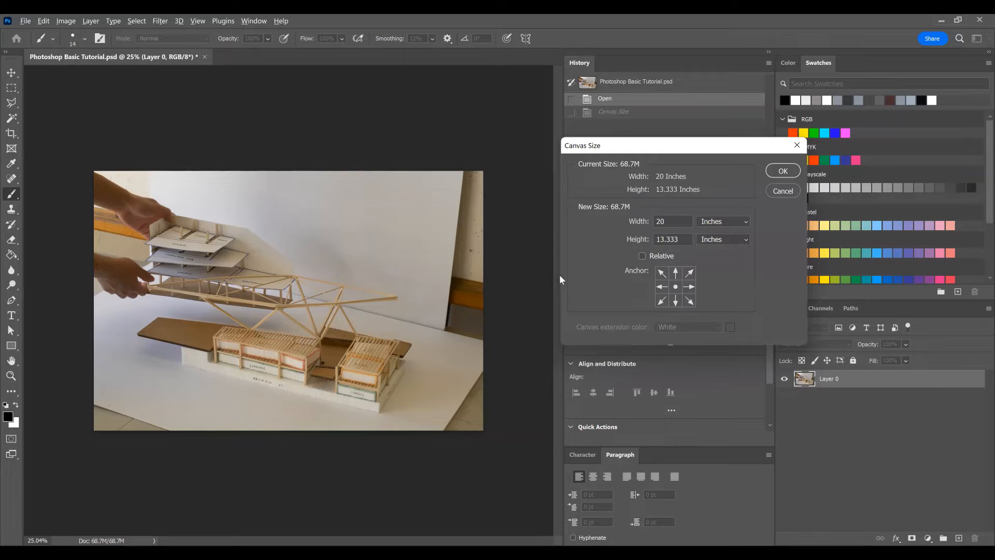
{"action": "left_click", "coordinate": [643, 255]}
{"action": "left_click", "coordinate": [671, 223]}
{"action": "key", "text": "BackSpace"}
{"action": "type", "text": "-5"}
{"action": "double_click", "coordinate": [655, 238]}
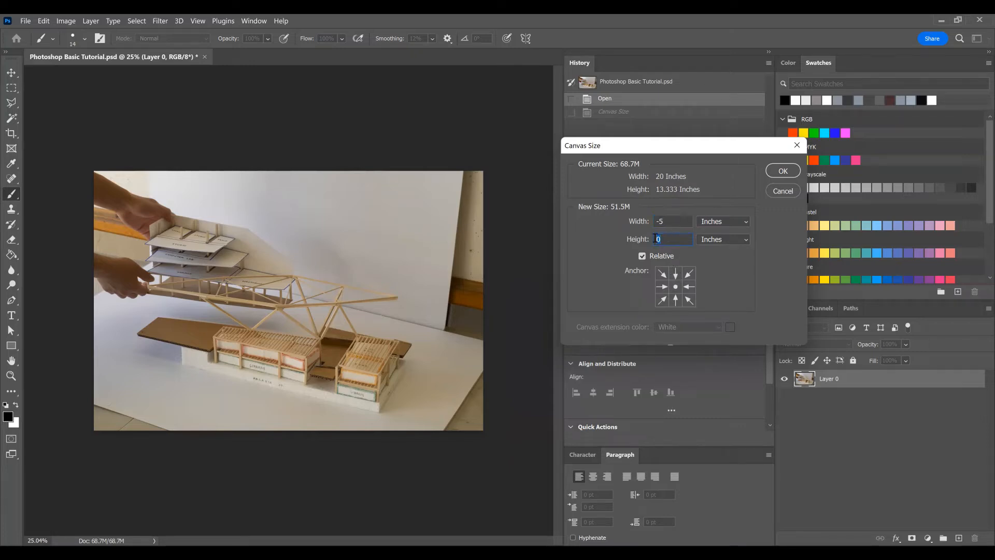
{"action": "type", "text": "-2"}
{"action": "left_click", "coordinate": [783, 171]}
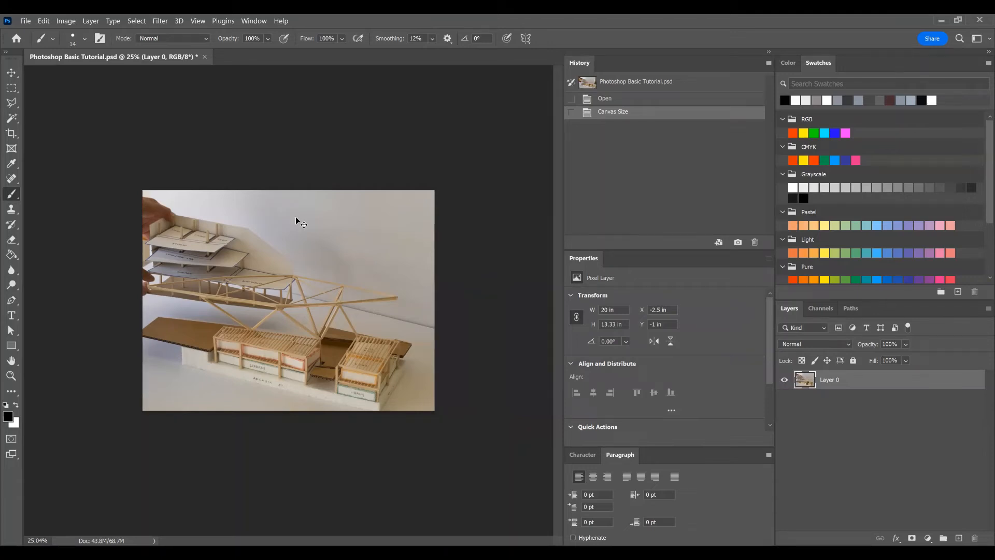
{"action": "key", "text": "ctrl+z"}
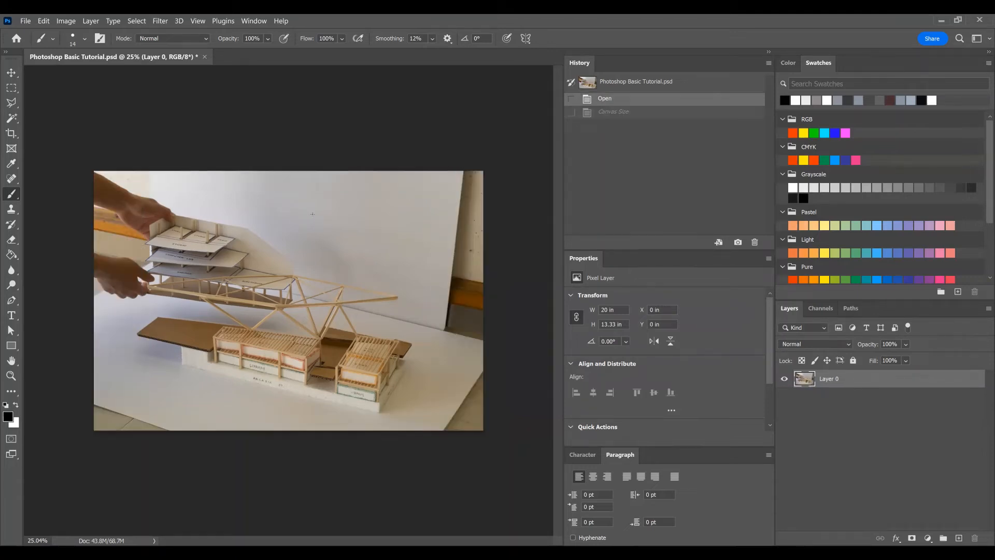
Step: Shrink the canvas by a relative -5 by -2 inches from a lower-left anchor, and undo the change
{"action": "key", "text": "ctrl+alt+c"}
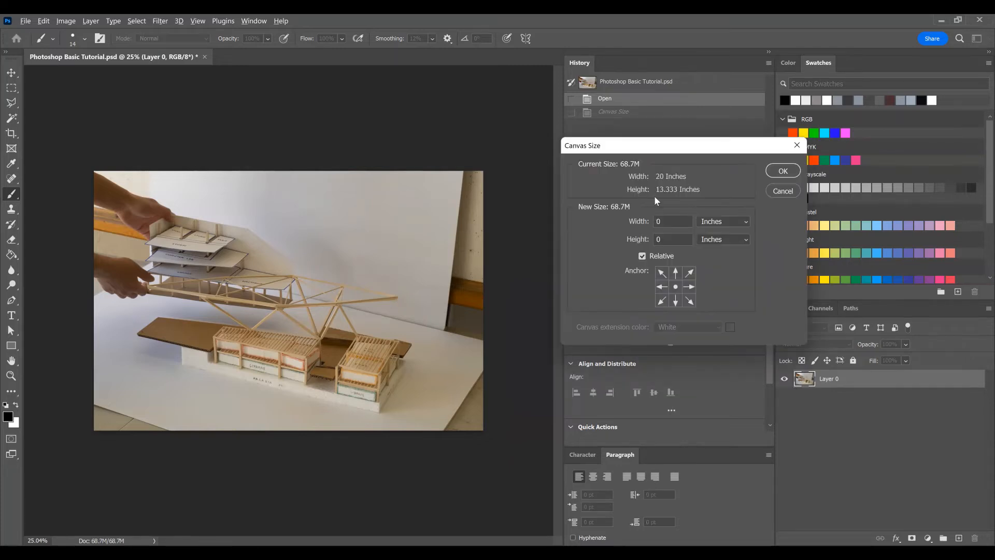
{"action": "double_click", "coordinate": [661, 221]}
{"action": "type", "text": "-5"}
{"action": "double_click", "coordinate": [666, 238]}
{"action": "type", "text": "-2"}
{"action": "left_click", "coordinate": [663, 300]}
{"action": "left_click", "coordinate": [780, 172]}
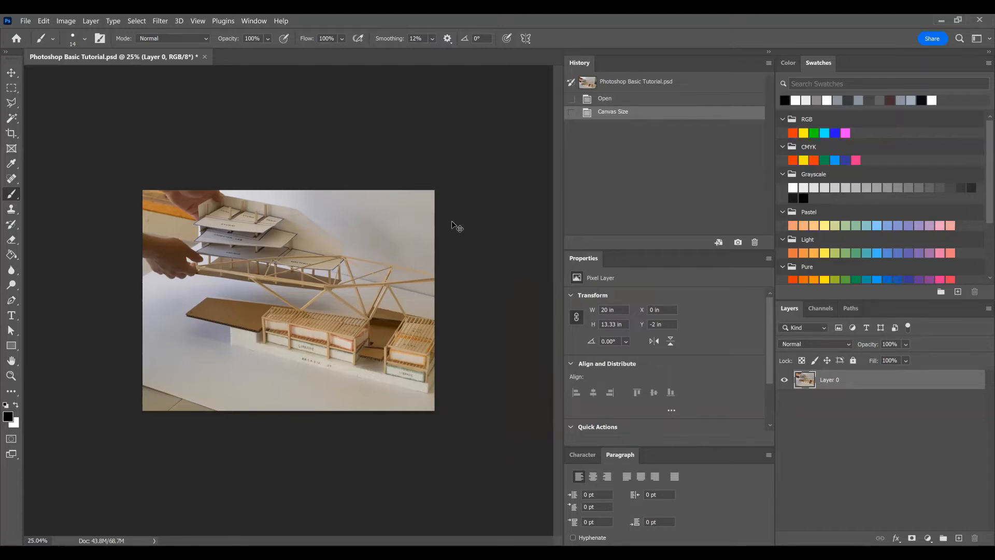
{"action": "key", "text": "ctrl+z"}
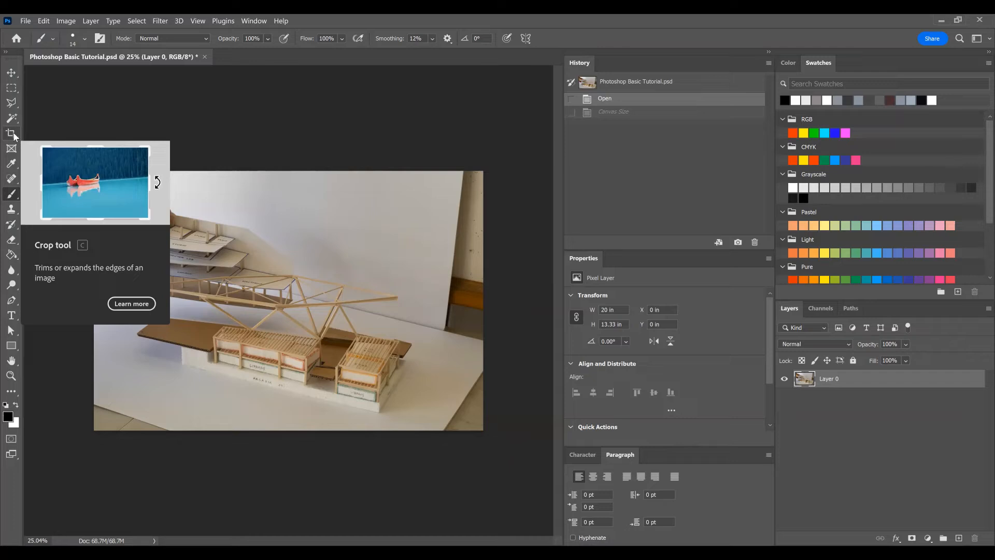
Step: Crop the photo freehand to about 14.7 by 8.1 inches around the lower part of the model, and undo the crop
{"action": "left_click", "coordinate": [12, 134]}
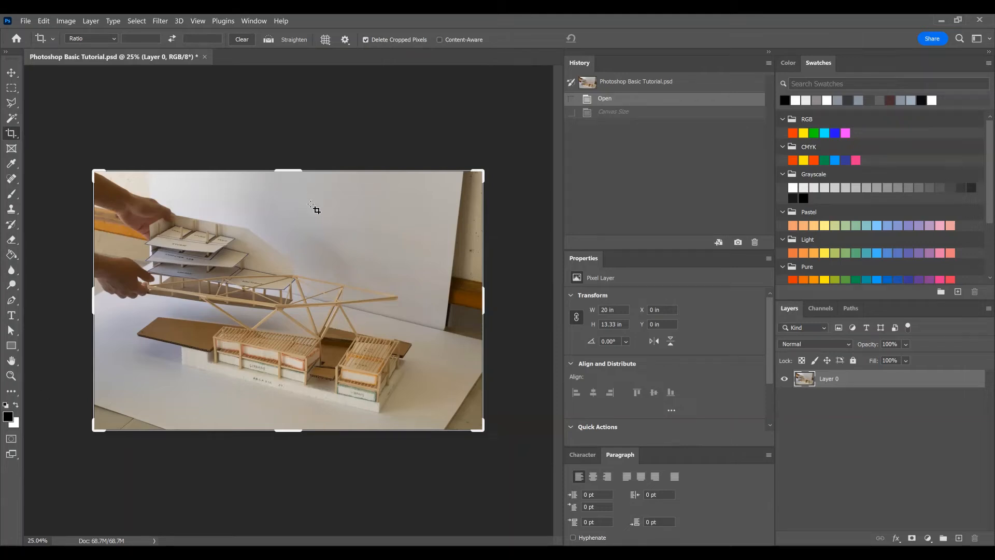
{"action": "left_click_drag", "start_coordinate": [288, 169], "coordinate": [290, 182]}
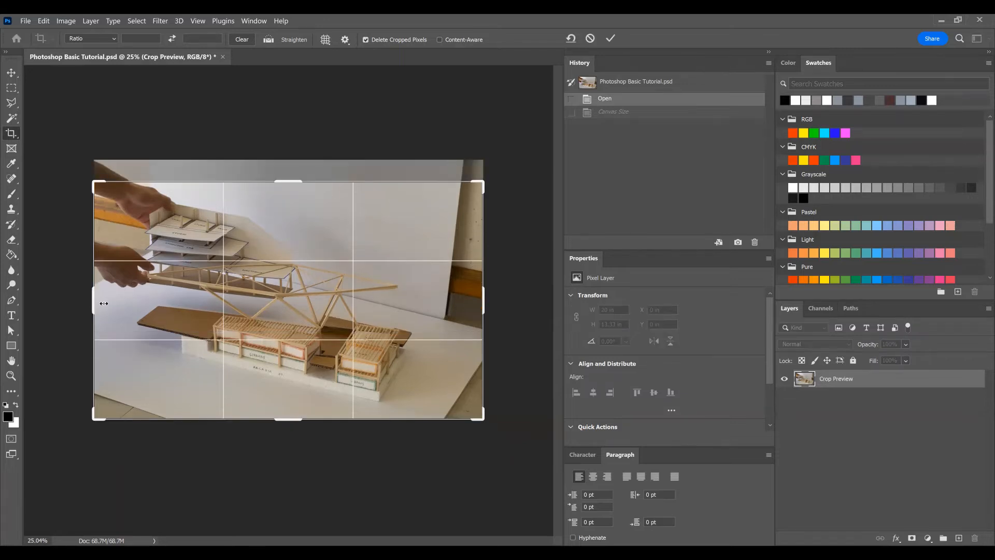
{"action": "left_click_drag", "start_coordinate": [104, 303], "coordinate": [118, 303]}
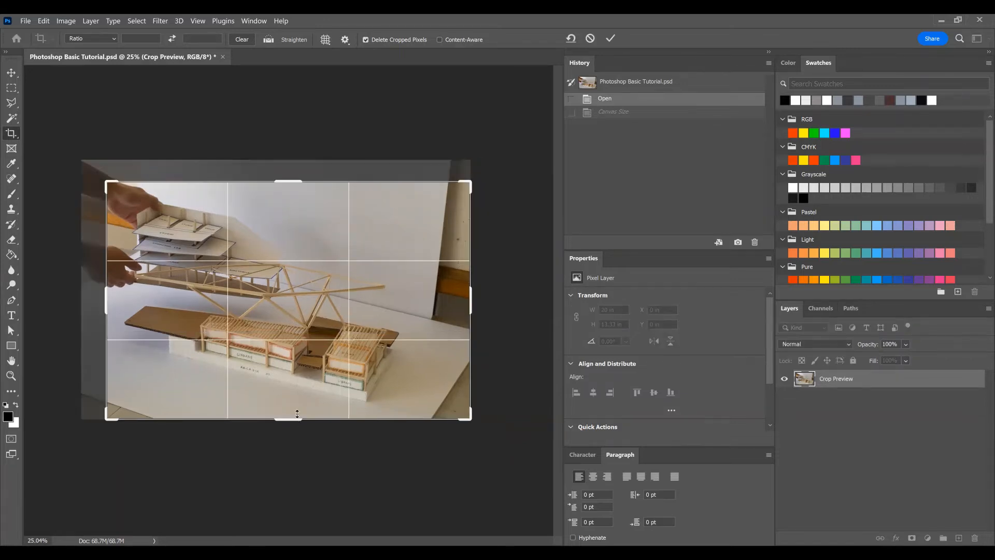
{"action": "left_click_drag", "start_coordinate": [467, 304], "coordinate": [439, 308]}
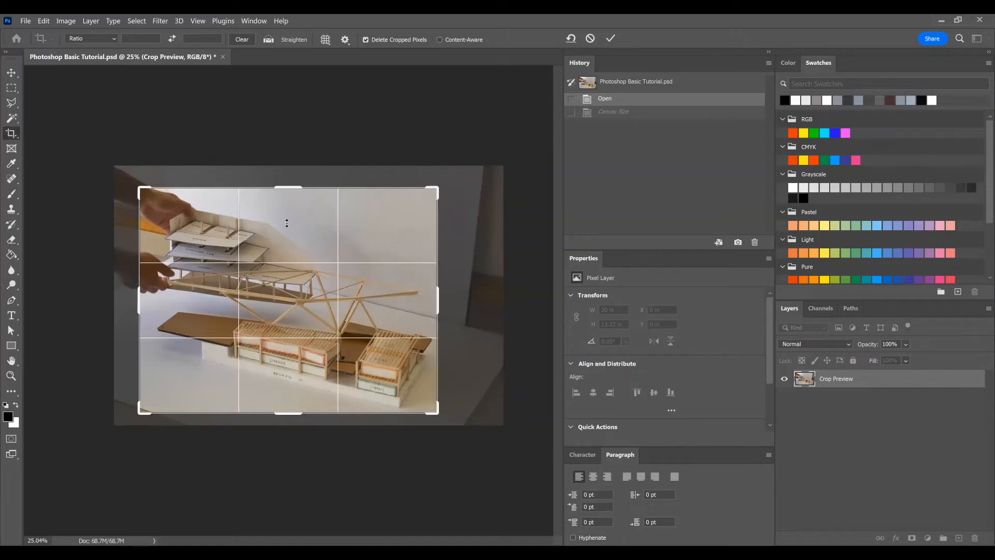
{"action": "left_click_drag", "start_coordinate": [287, 222], "coordinate": [287, 292]}
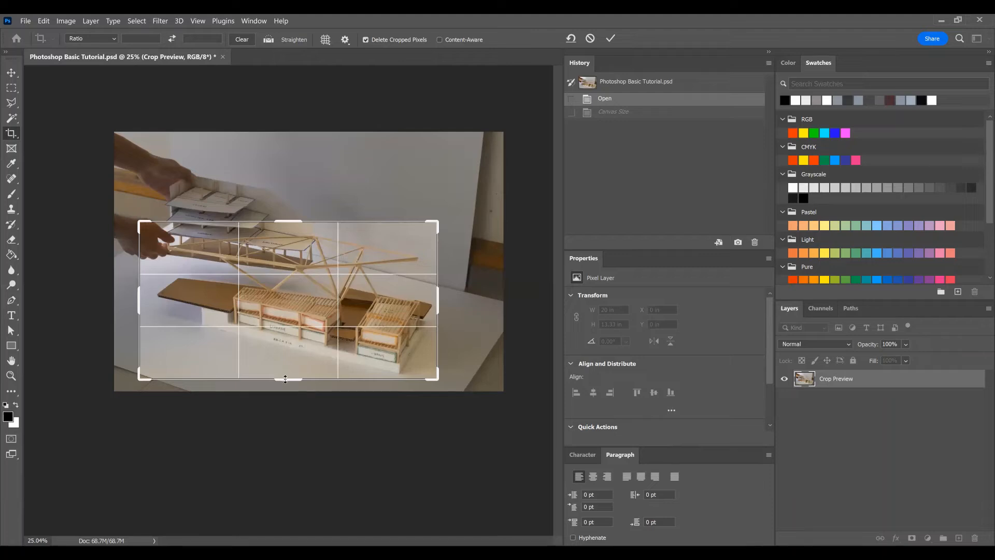
{"action": "key", "text": "ctrl+z"}
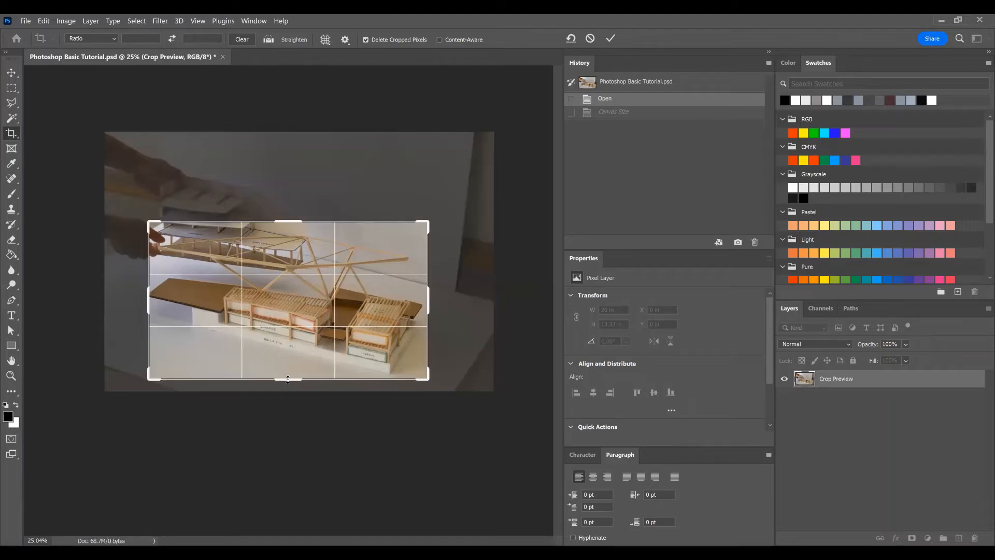
{"action": "left_click_drag", "start_coordinate": [151, 306], "coordinate": [145, 307]}
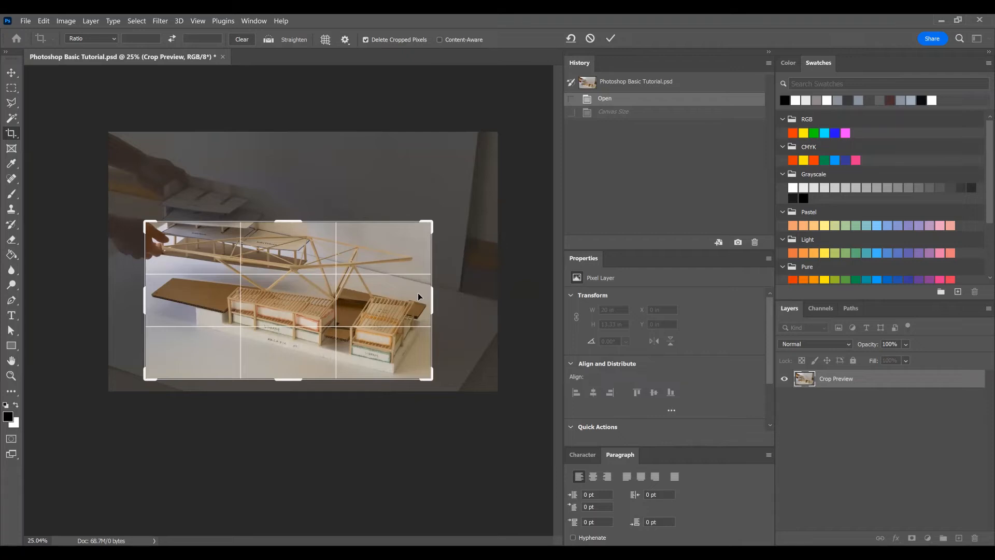
{"action": "key", "text": "Return"}
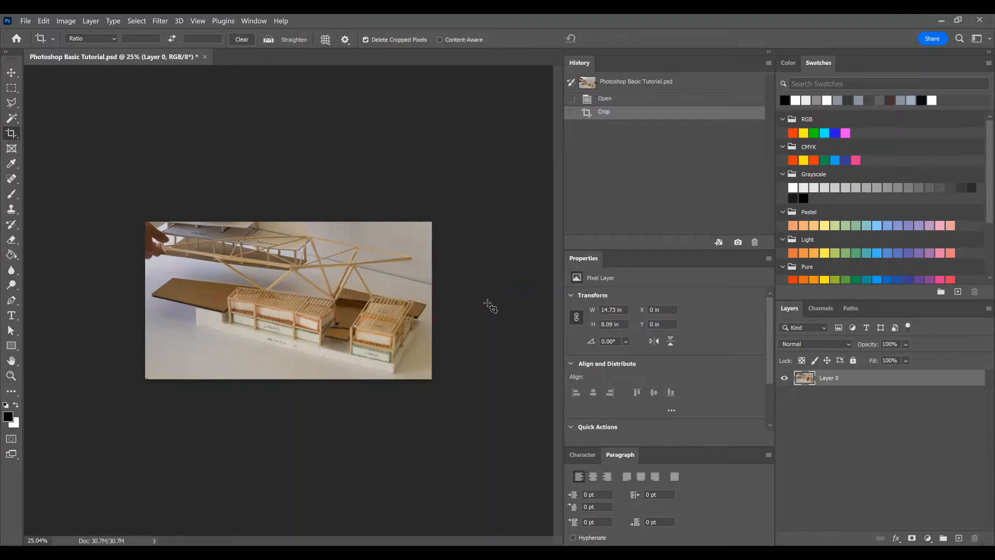
{"action": "key", "text": "ctrl+z"}
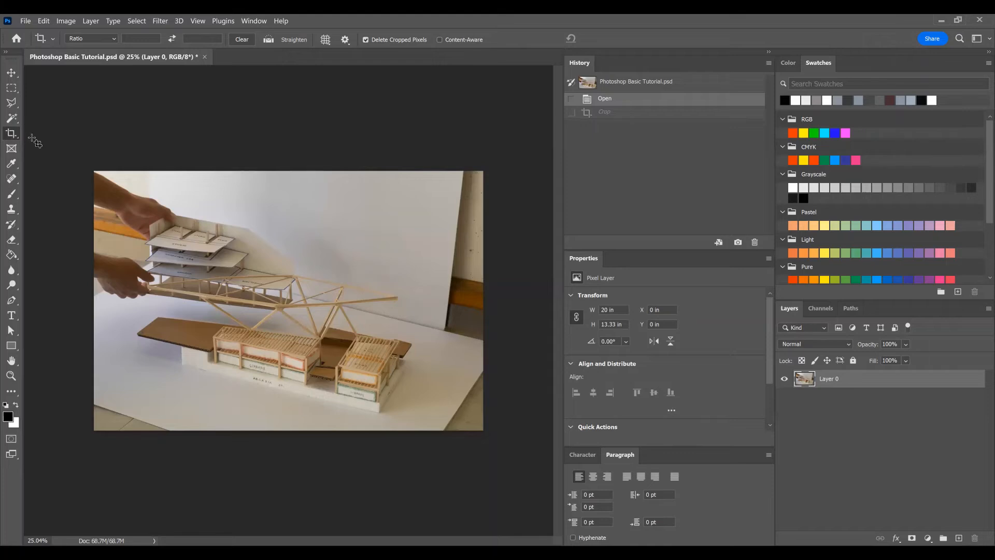
Step: Start another crop that trims the photo's upper edge, trying narrower side edges before restoring the frame to full image width
{"action": "left_click", "coordinate": [11, 133]}
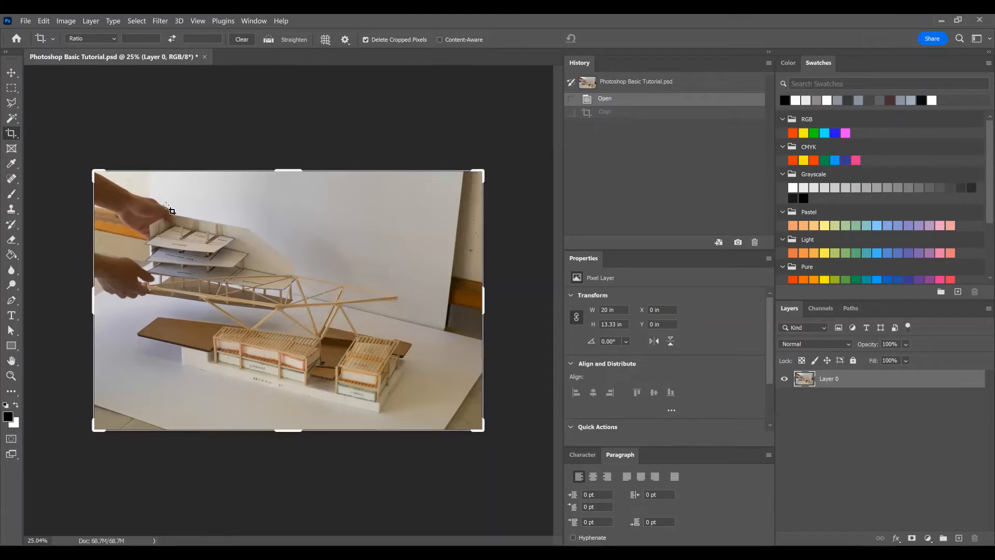
{"action": "left_click", "coordinate": [286, 169]}
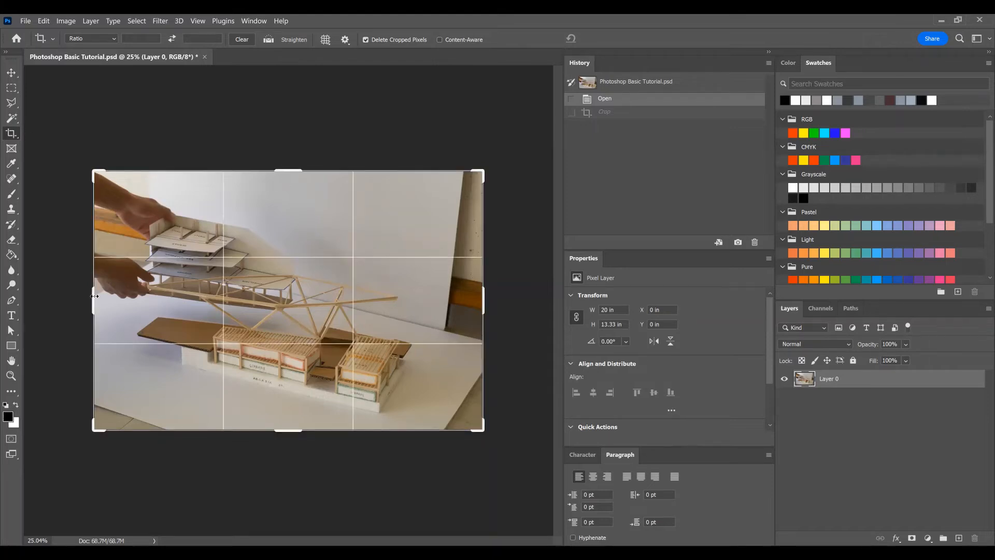
{"action": "left_click_drag", "start_coordinate": [94, 296], "coordinate": [110, 296]}
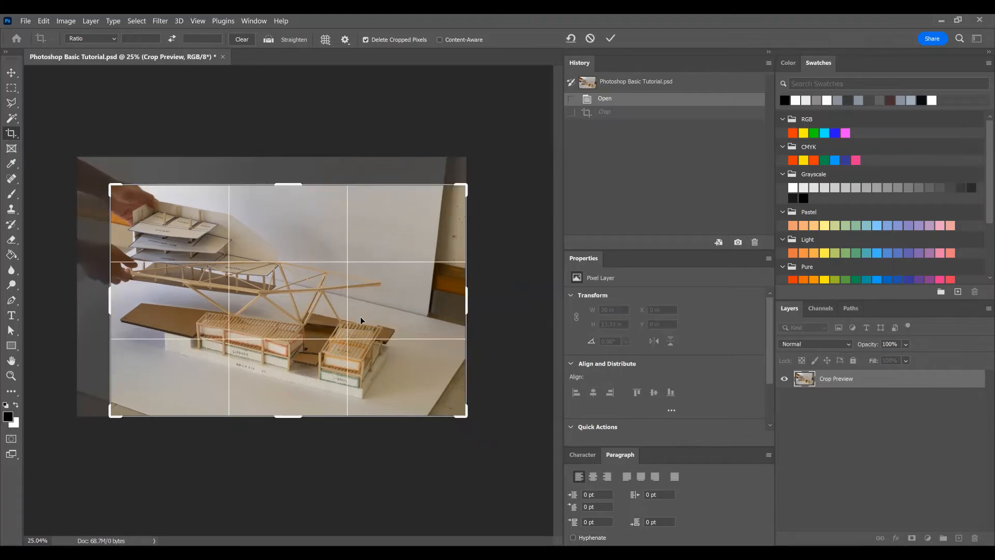
{"action": "left_click_drag", "start_coordinate": [472, 302], "coordinate": [454, 304]}
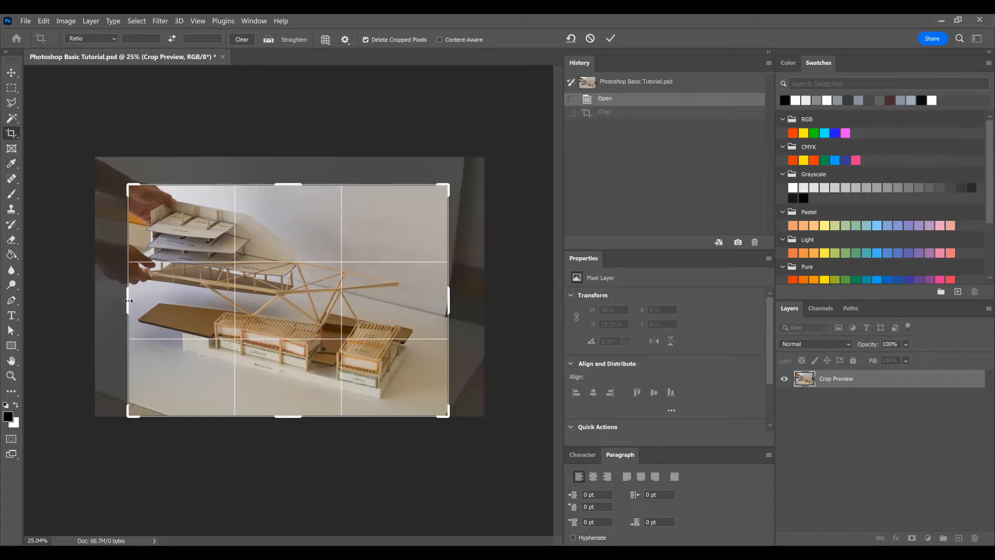
{"action": "left_click_drag", "start_coordinate": [130, 300], "coordinate": [109, 301]}
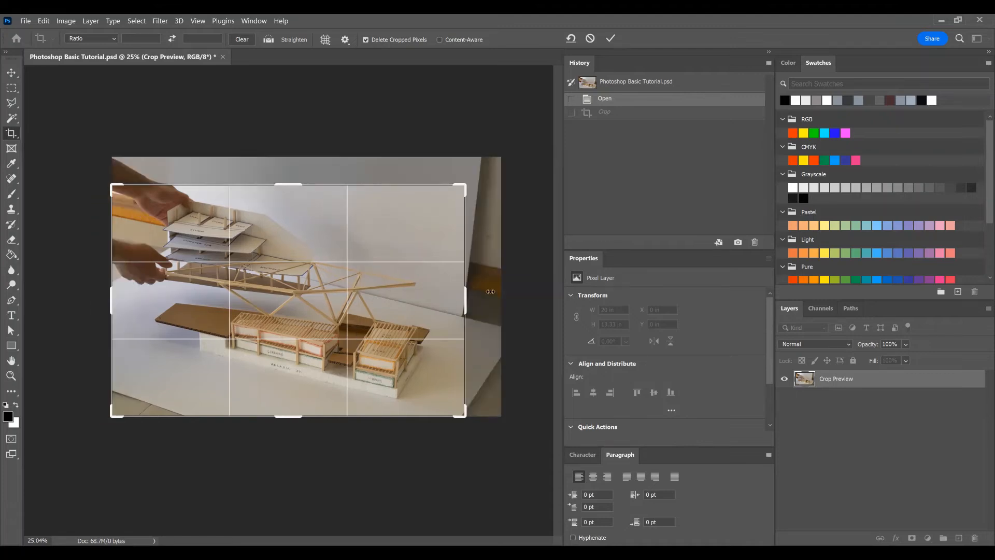
{"action": "left_click_drag", "start_coordinate": [491, 292], "coordinate": [502, 291]}
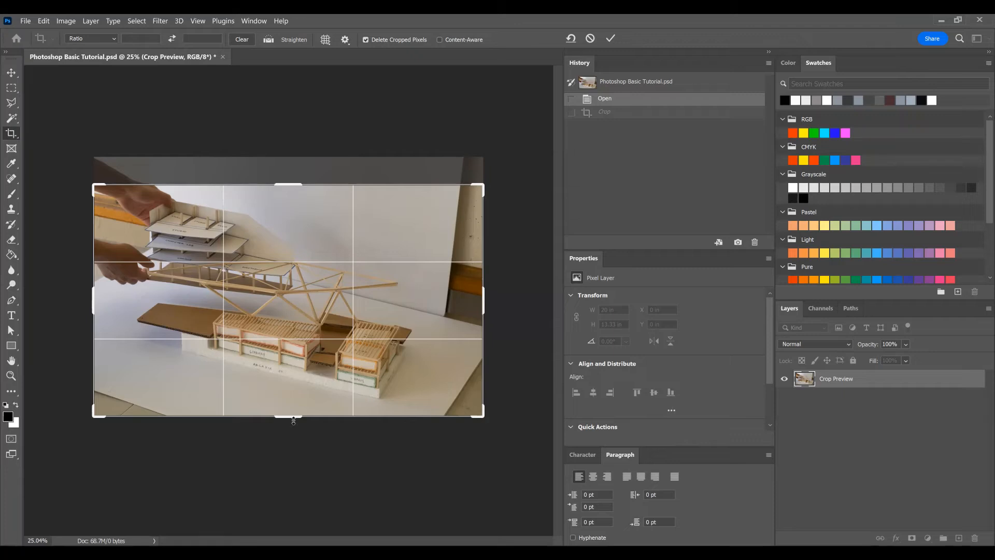
Step: Trim the crop frame's lower and right edges, crop the photo to about 16.1 by 11.3 inches, and undo the crop
{"action": "left_click_drag", "start_coordinate": [293, 421], "coordinate": [293, 408]}
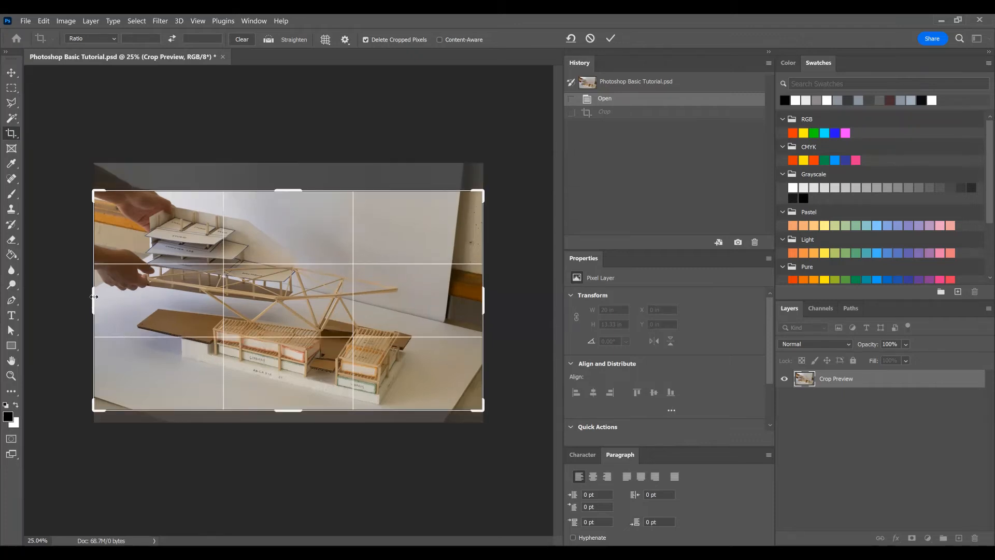
{"action": "left_click_drag", "start_coordinate": [94, 296], "coordinate": [131, 296]}
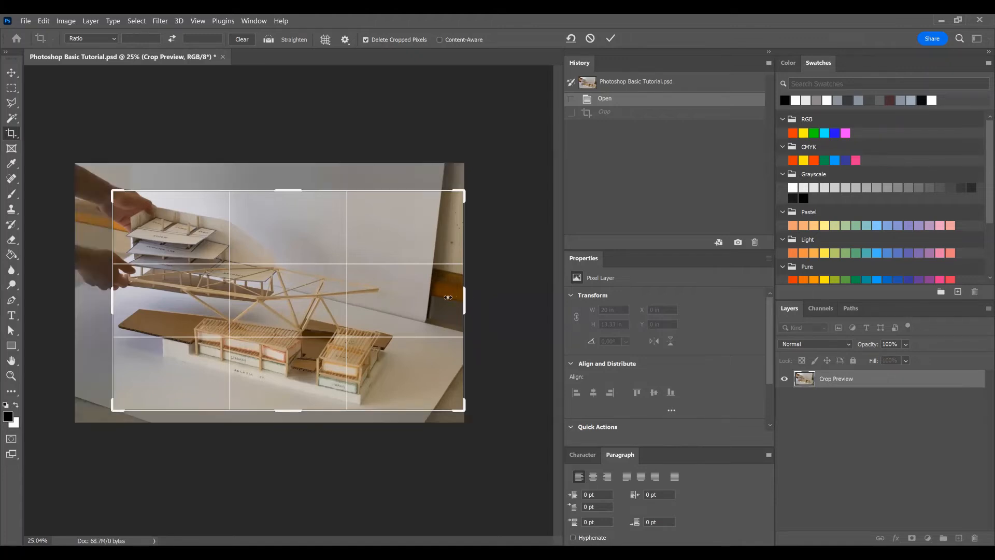
{"action": "left_click_drag", "start_coordinate": [452, 296], "coordinate": [413, 296]}
{"action": "left_click_drag", "start_coordinate": [132, 305], "coordinate": [113, 305]}
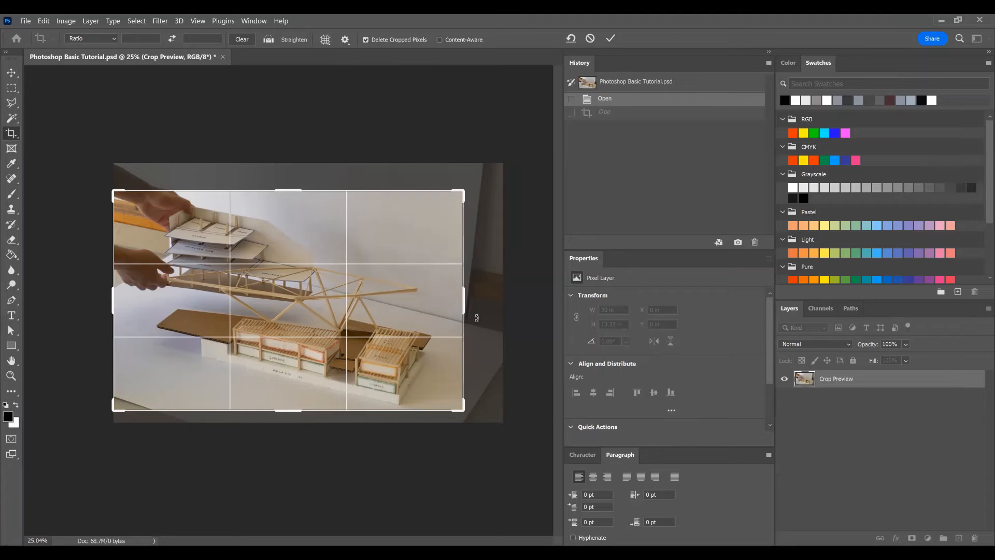
{"action": "left_click_drag", "start_coordinate": [465, 301], "coordinate": [445, 302]}
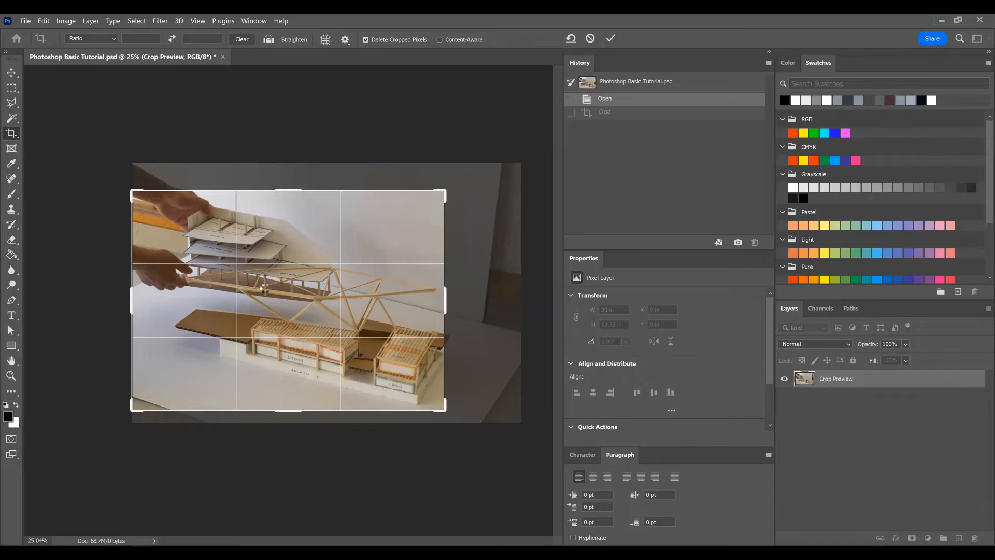
{"action": "key", "text": "Return"}
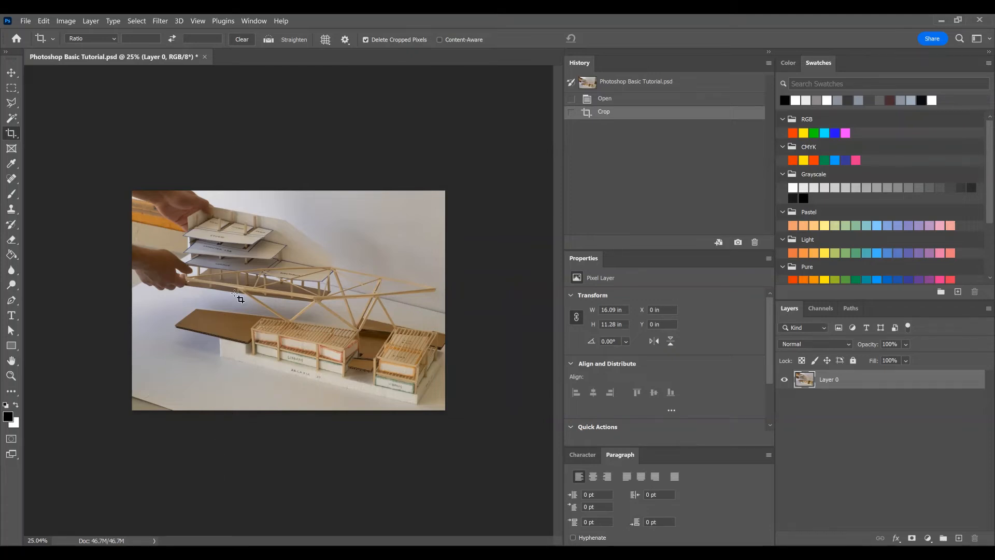
{"action": "key", "text": "ctrl"}
{"action": "key", "text": "ctrl"}
{"action": "key", "text": "ctrl+z"}
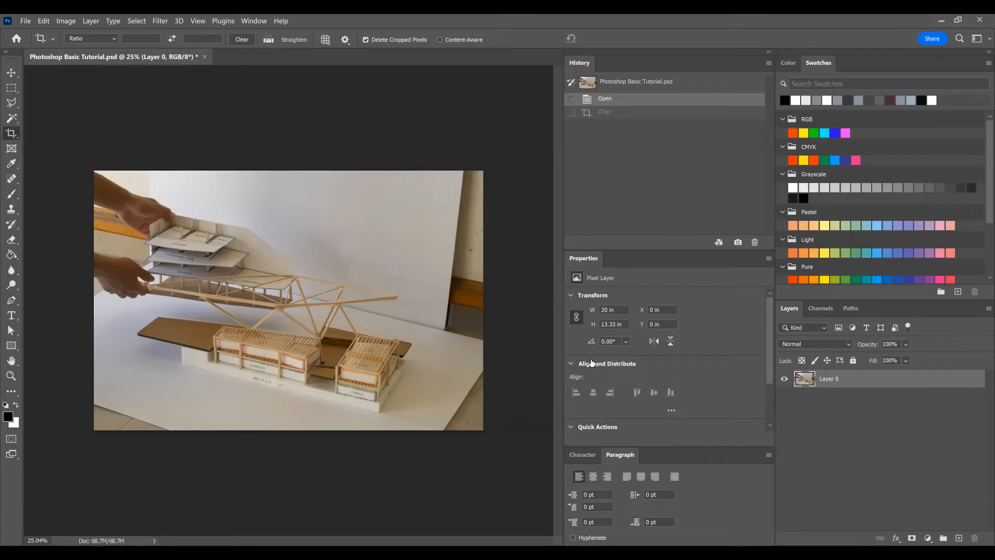
Step: Deselect the layer to check which transform commands are available without a selection, and reselect Layer 0
{"action": "left_click", "coordinate": [868, 446]}
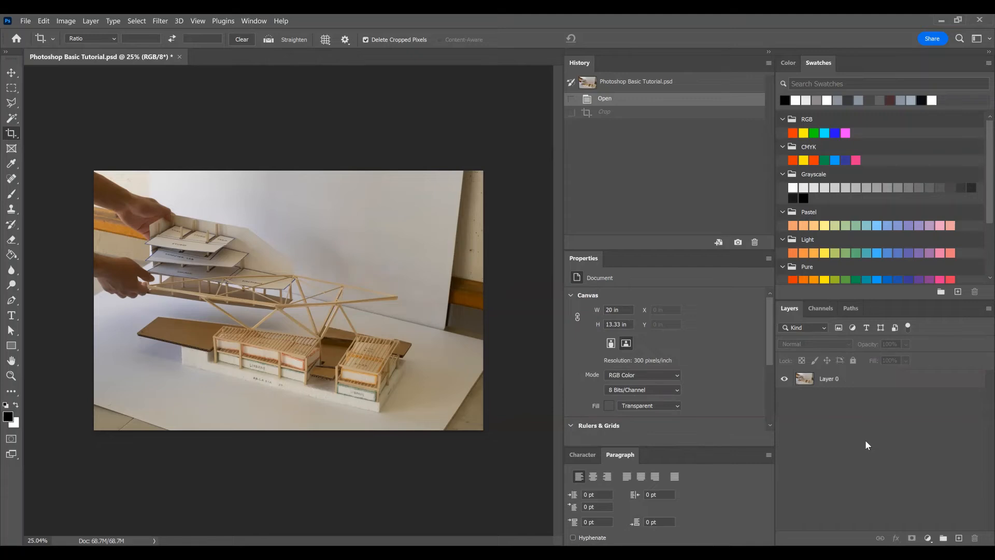
{"action": "left_click", "coordinate": [44, 22]}
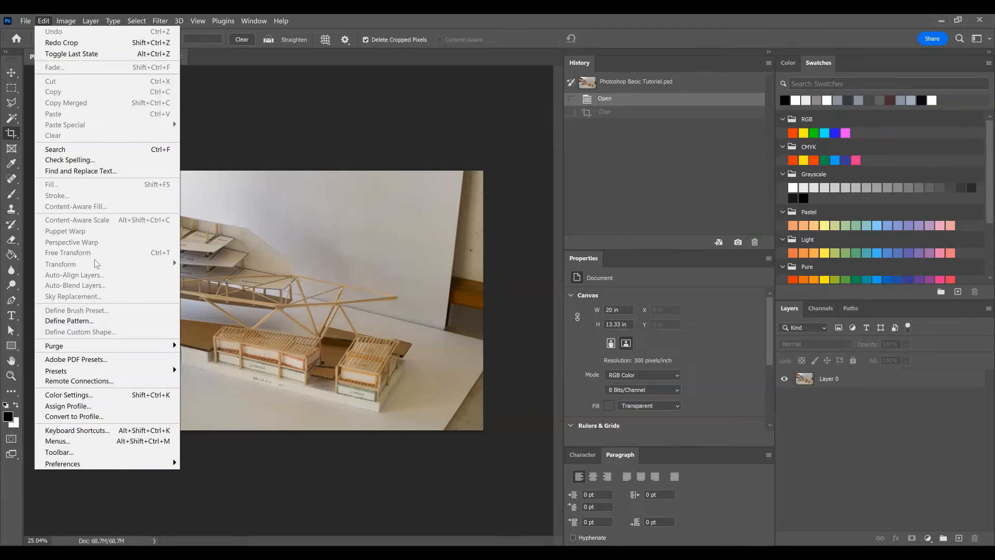
{"action": "left_click", "coordinate": [900, 429]}
{"action": "left_click", "coordinate": [881, 380]}
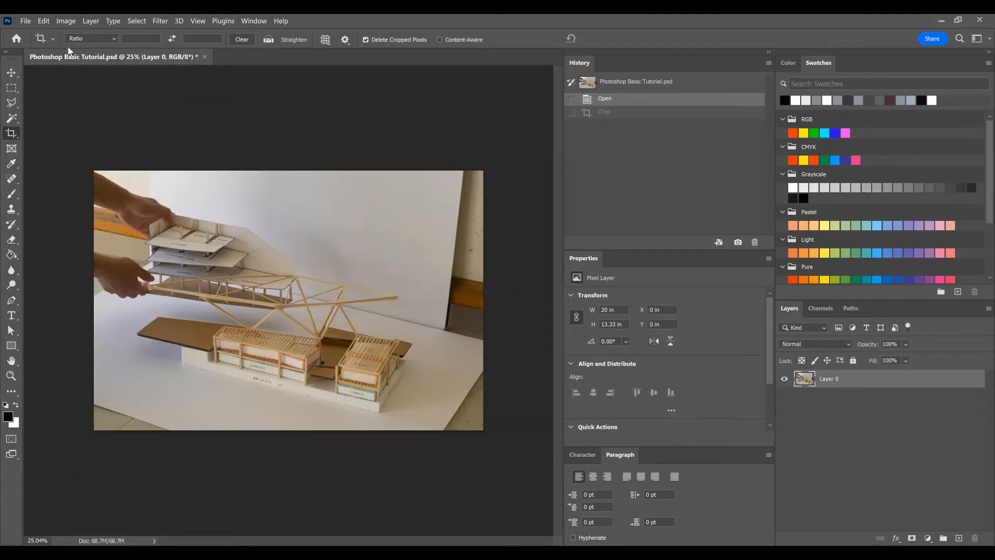
Step: Scale Layer 0 proportionally from its upper-left corner, first down to about 87.5% and back up to about 108.3%
{"action": "left_click", "coordinate": [44, 22]}
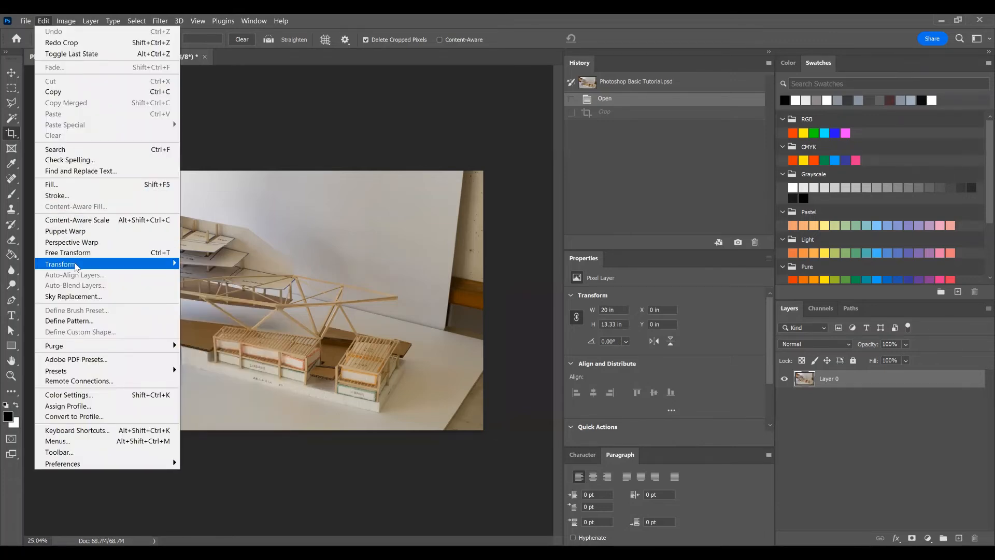
{"action": "mouse_move", "coordinate": [79, 267]}
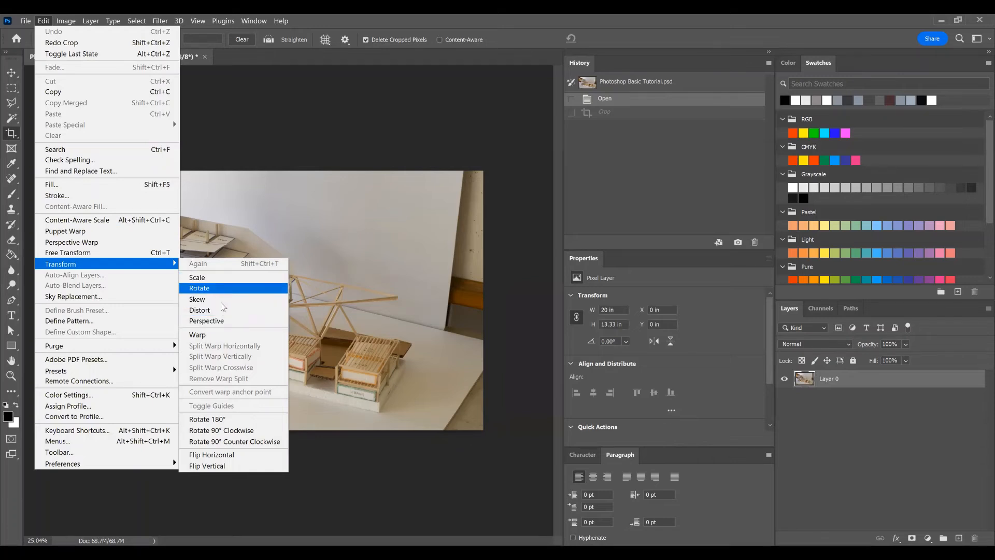
{"action": "left_click", "coordinate": [208, 279]}
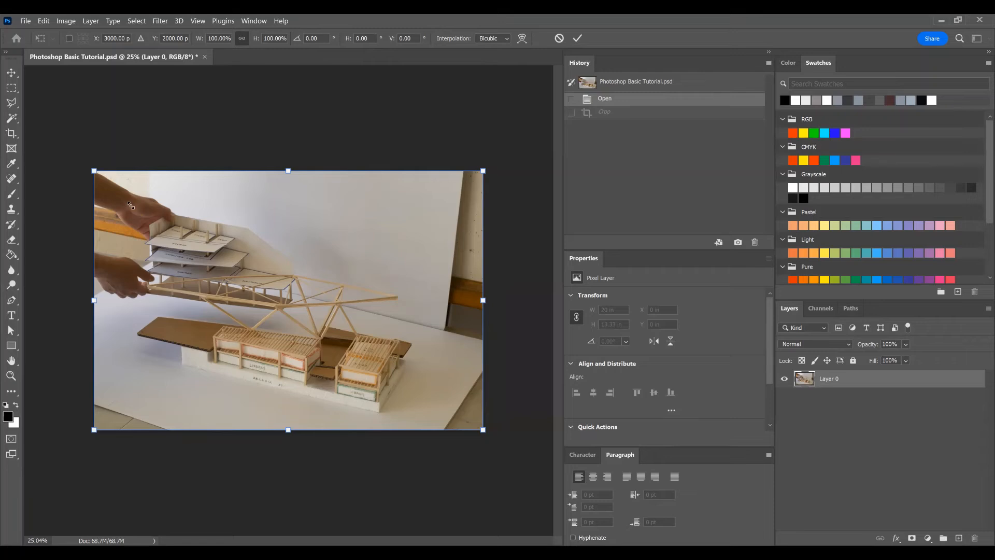
{"action": "left_click_drag", "start_coordinate": [94, 171], "coordinate": [143, 203]}
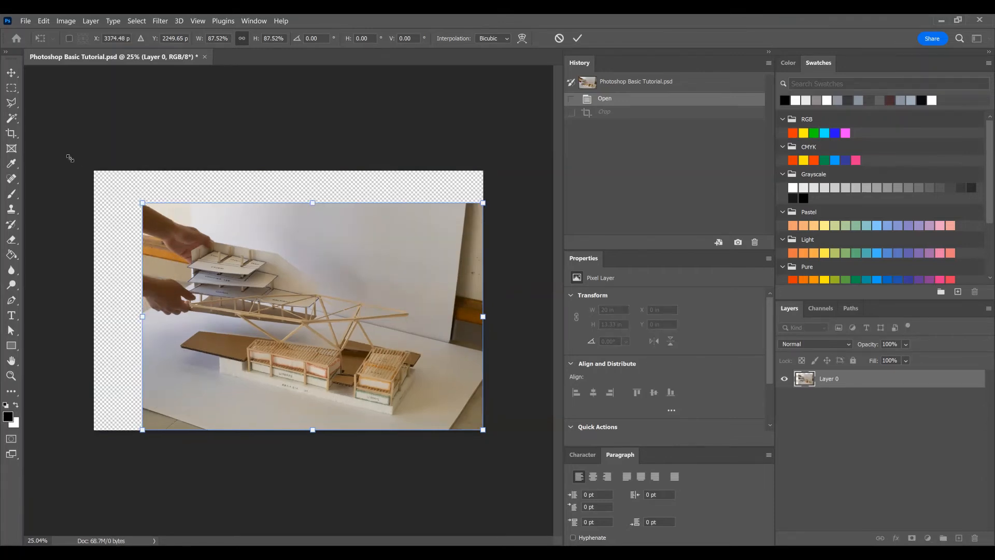
{"action": "left_click_drag", "start_coordinate": [143, 203], "coordinate": [64, 154]}
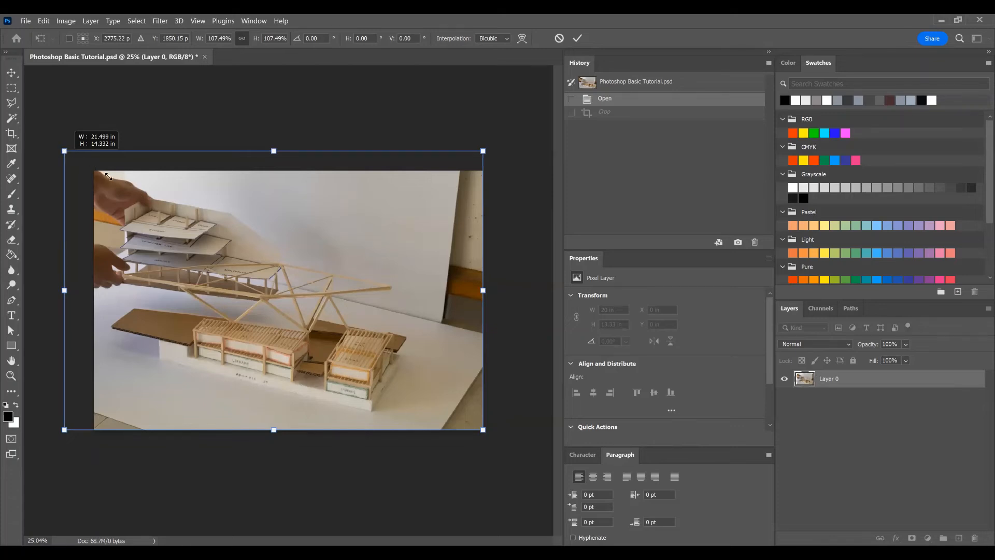
{"action": "left_click_drag", "start_coordinate": [62, 155], "coordinate": [59, 152]}
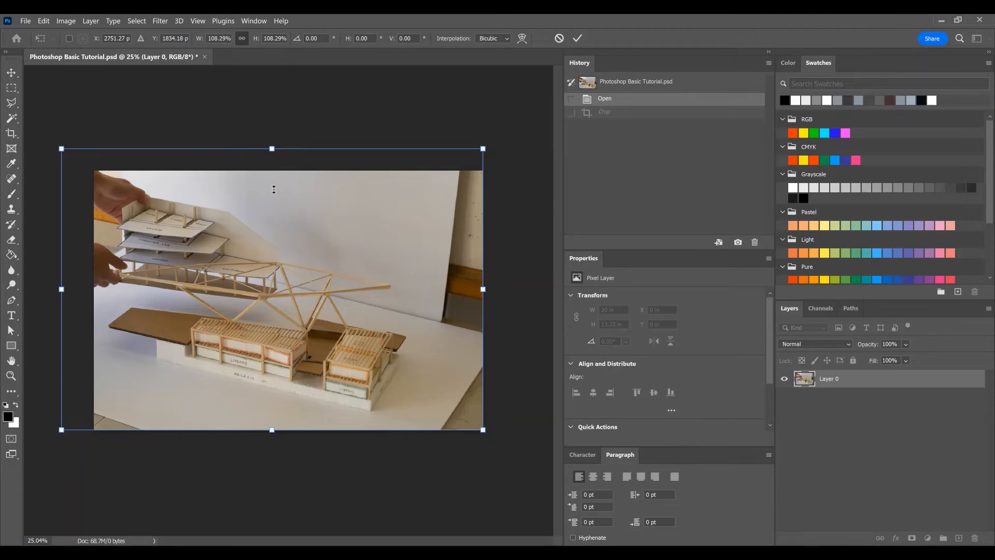
Step: Squash the layer non-proportionally to about 99.9% width and 72.1% height, spanning the canvas width along its lower edge, and apply the transform
{"action": "left_click_drag", "start_coordinate": [276, 196], "coordinate": [276, 196]}
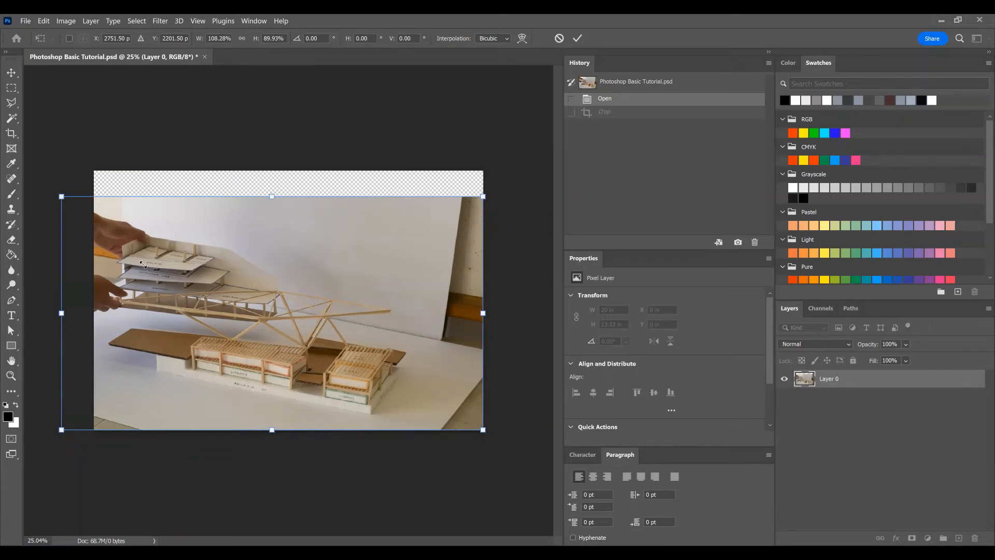
{"action": "left_click_drag", "start_coordinate": [63, 196], "coordinate": [143, 264]}
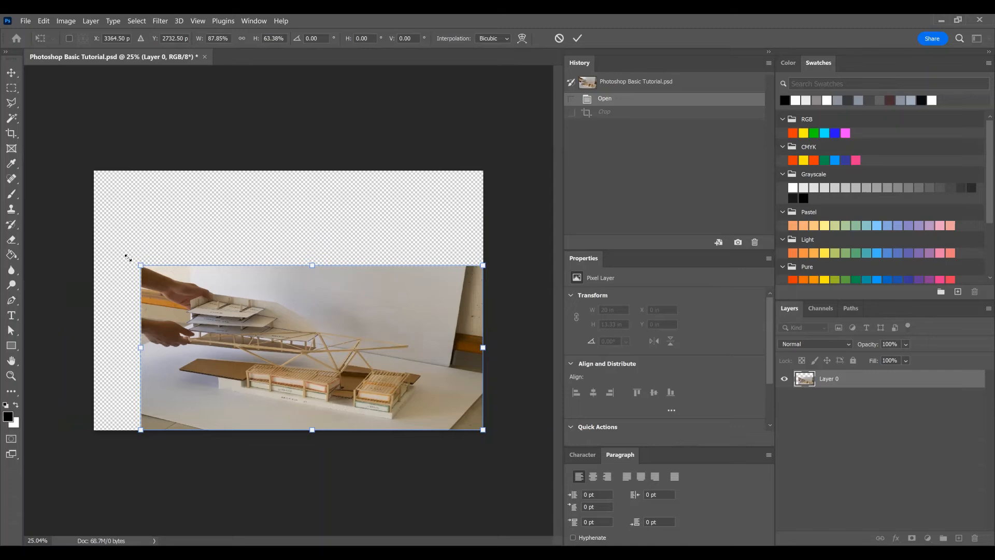
{"action": "left_click_drag", "start_coordinate": [115, 250], "coordinate": [95, 248]}
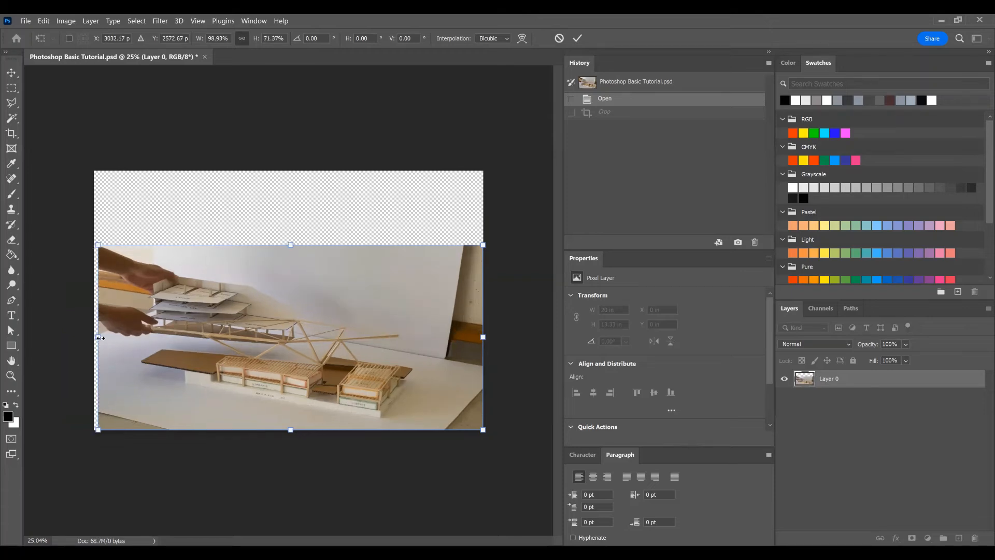
{"action": "left_click_drag", "start_coordinate": [97, 337], "coordinate": [94, 337]}
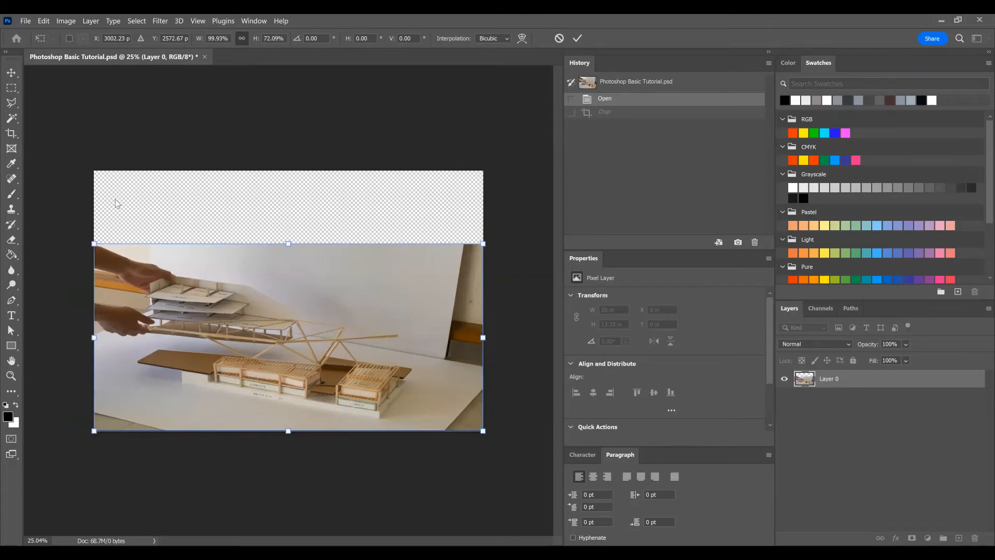
{"action": "key", "text": "Return"}
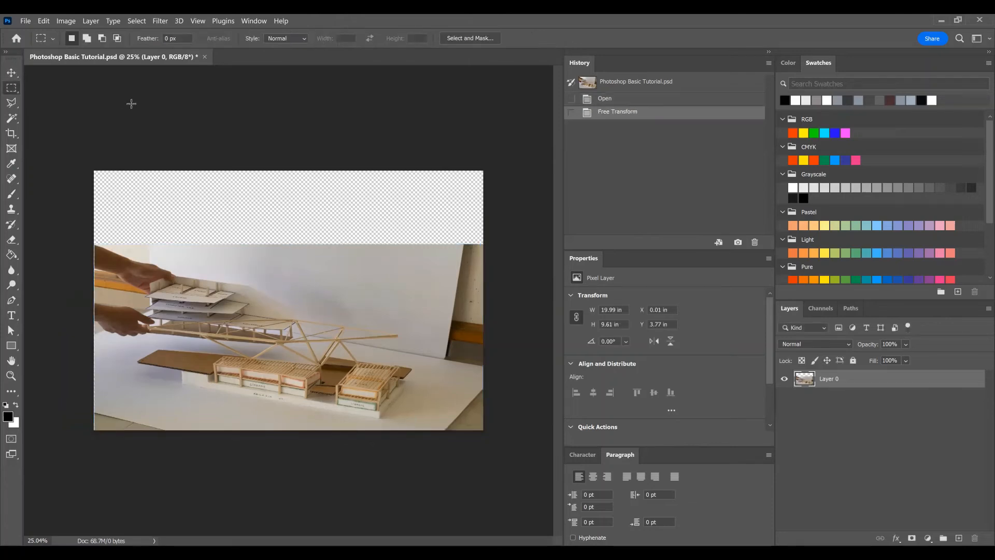
Step: Undo the squash, rotate Layer 0 freely about its centre to about -20.3°, apply the rotation, and undo it
{"action": "key", "text": "ctrl+z"}
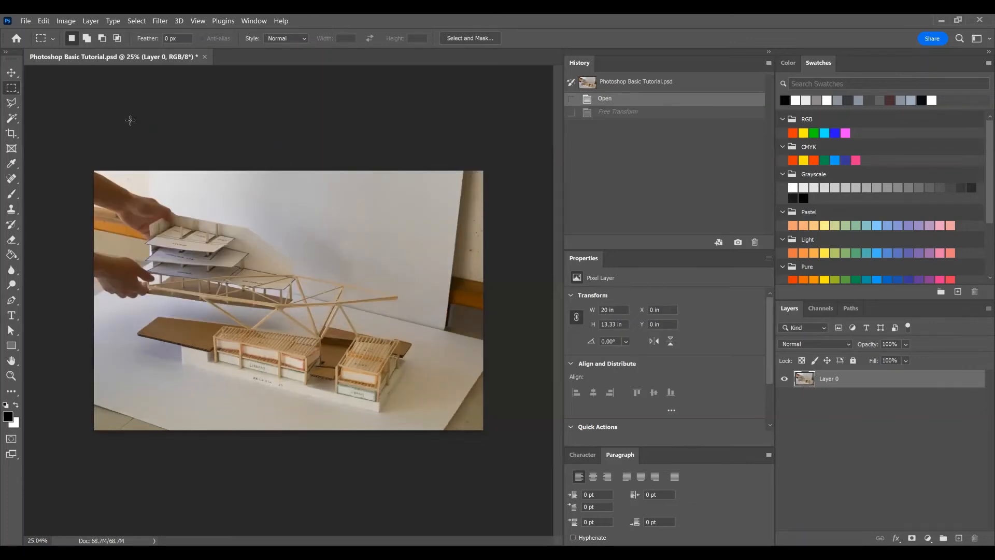
{"action": "left_click", "coordinate": [43, 20]}
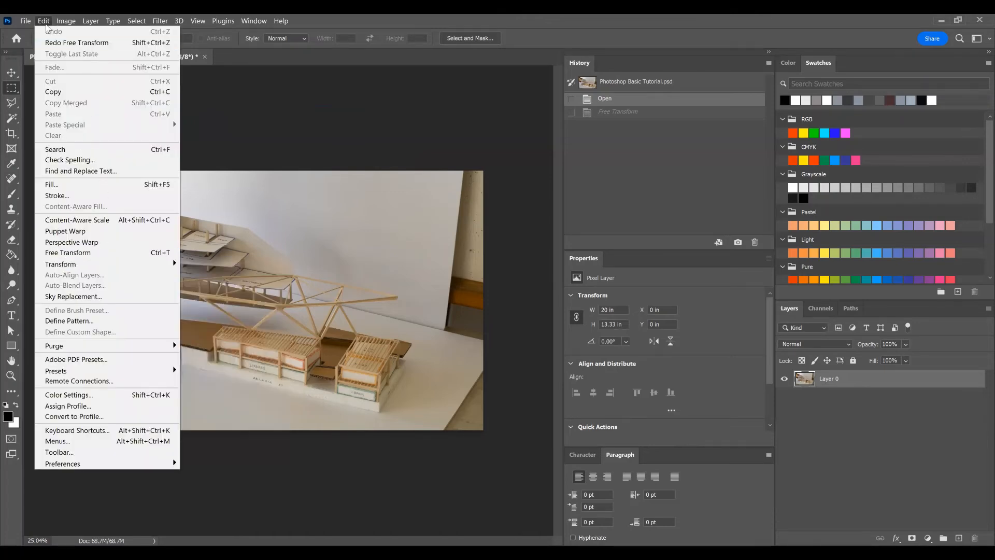
{"action": "mouse_move", "coordinate": [96, 266]}
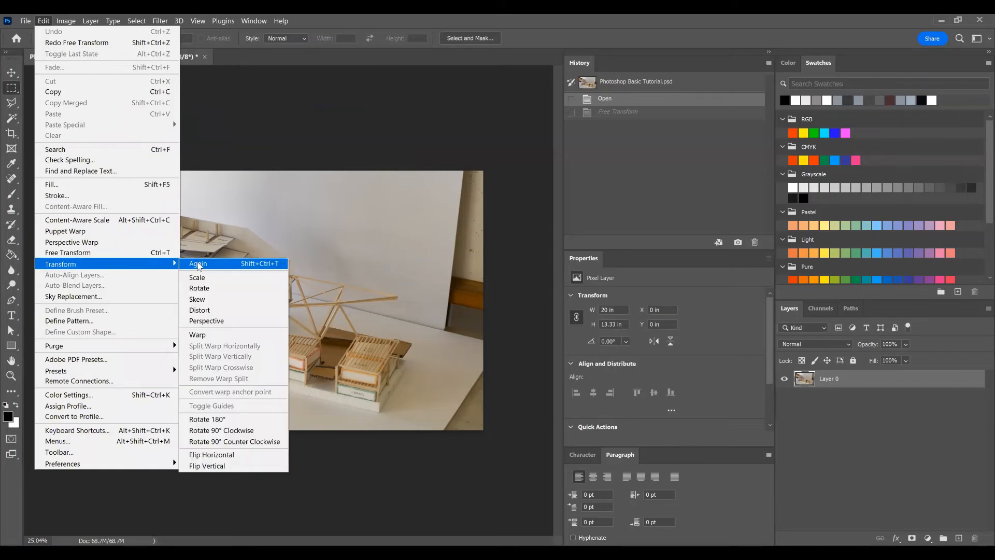
{"action": "left_click", "coordinate": [220, 291]}
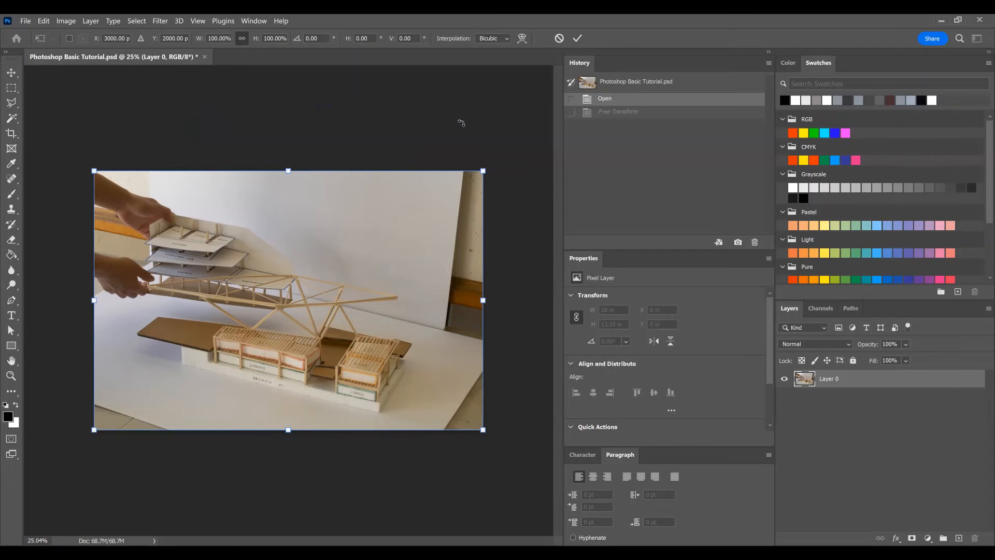
{"action": "left_click_drag", "start_coordinate": [461, 122], "coordinate": [462, 124]}
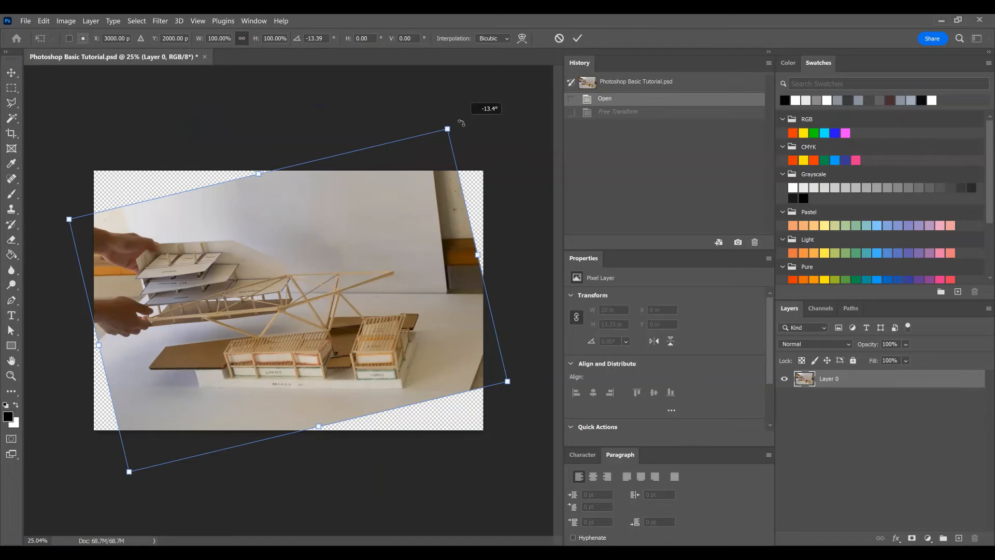
{"action": "left_click_drag", "start_coordinate": [448, 112], "coordinate": [437, 104]}
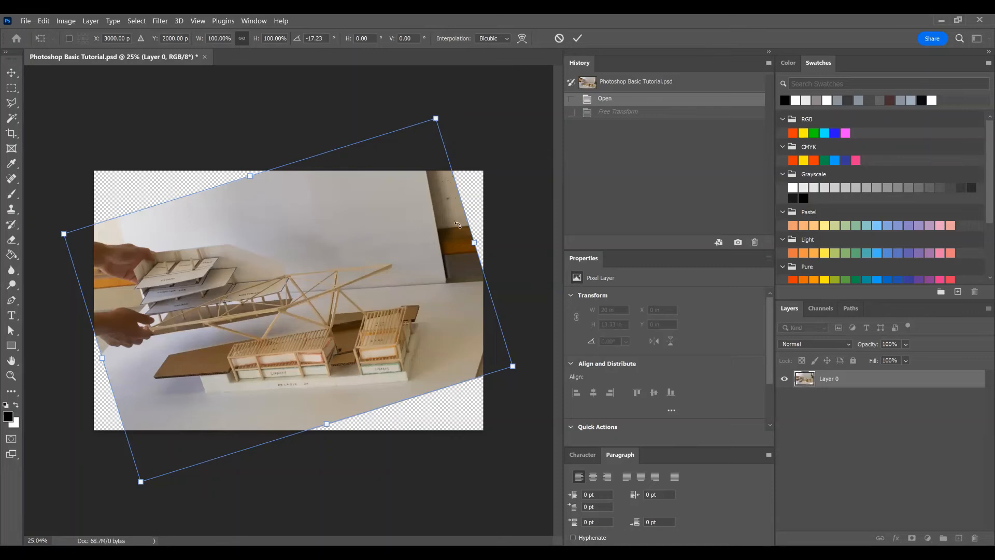
{"action": "left_click_drag", "start_coordinate": [449, 195], "coordinate": [450, 198]}
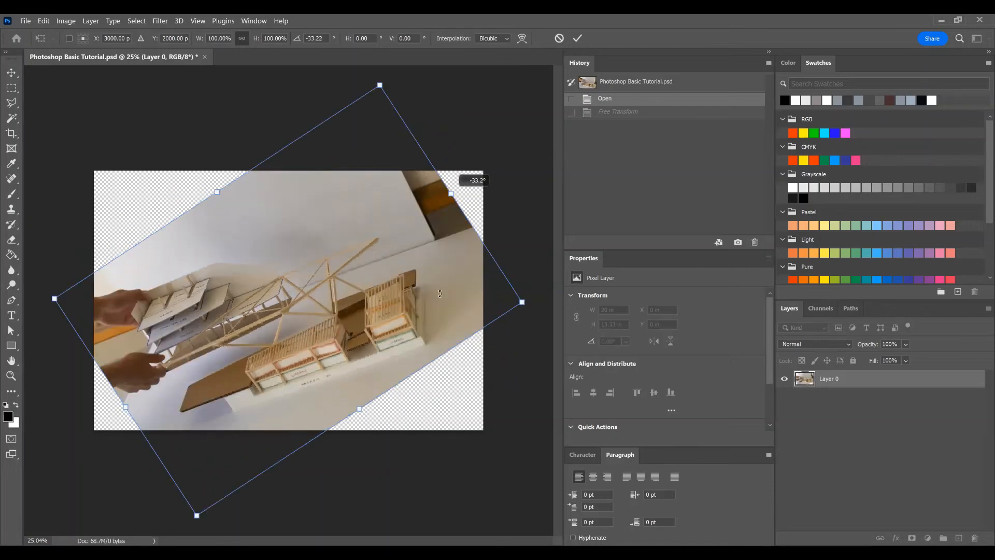
{"action": "mouse_move", "coordinate": [453, 239]}
{"action": "left_mouse_down"}
{"action": "mouse_move", "coordinate": [468, 247]}
{"action": "mouse_move", "coordinate": [472, 233]}
{"action": "left_mouse_up"}
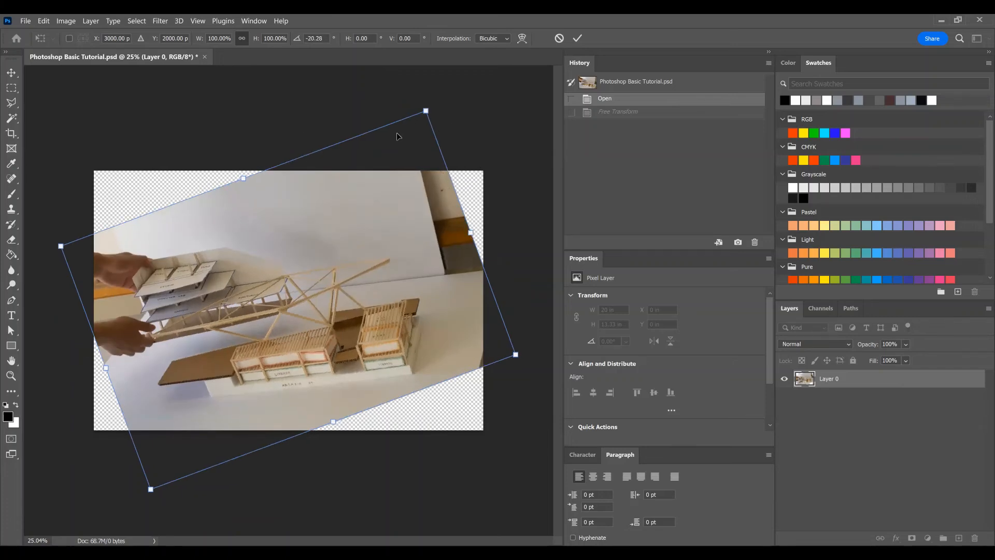
{"action": "key", "text": "v"}
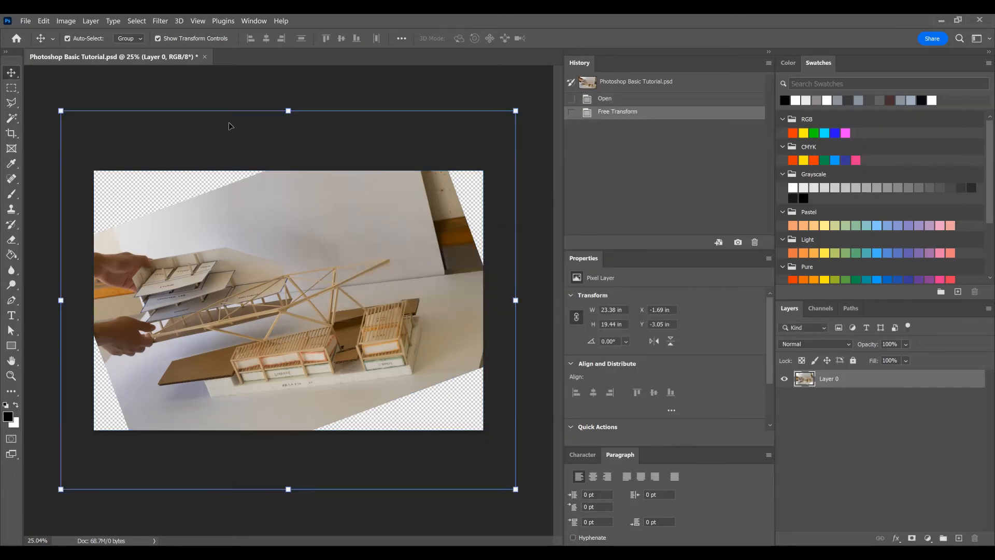
{"action": "key", "text": "ctrl+z"}
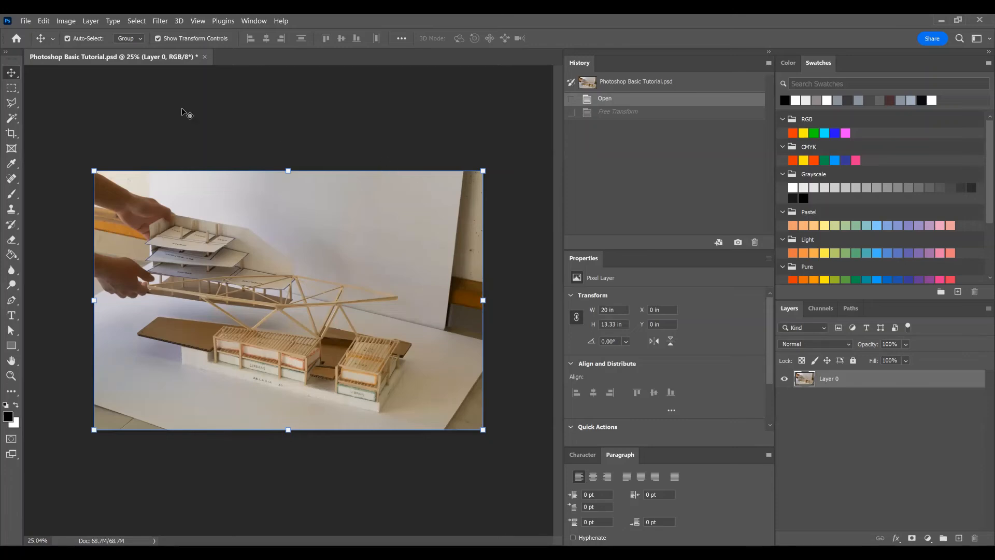
Step: Try skewing the layer by sliding its upper edge left to about 11.8° and its right edge upward, undoing each skew
{"action": "left_click", "coordinate": [44, 24]}
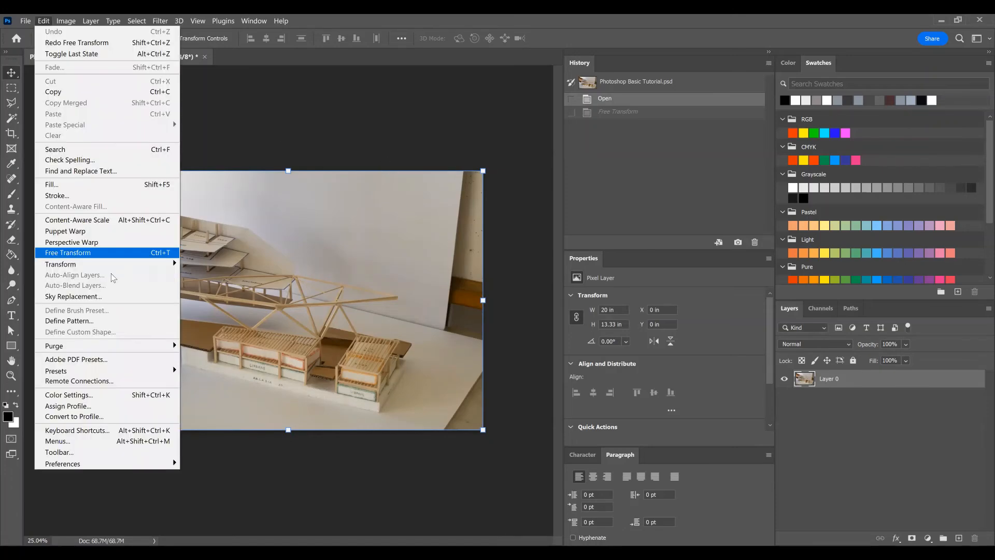
{"action": "mouse_move", "coordinate": [126, 267]}
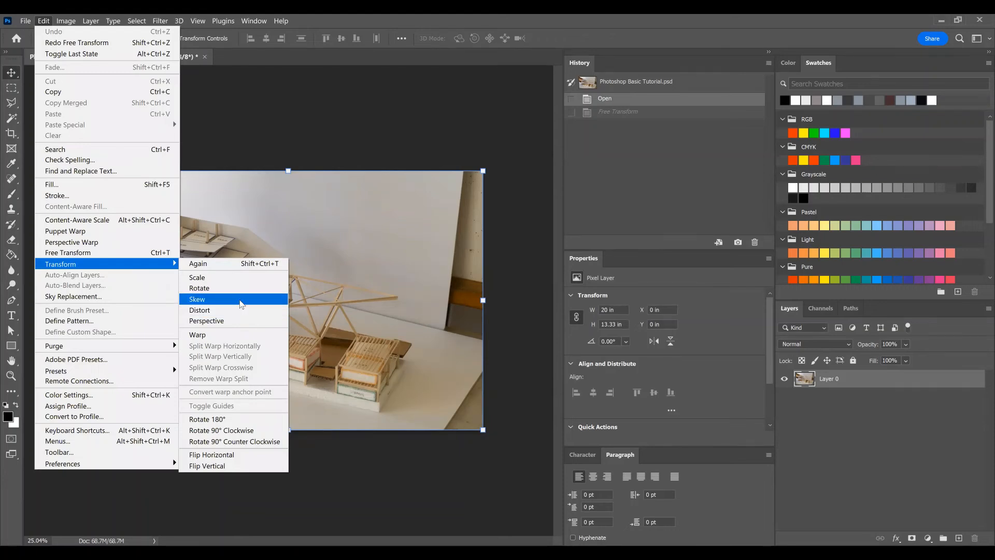
{"action": "left_click", "coordinate": [223, 299]}
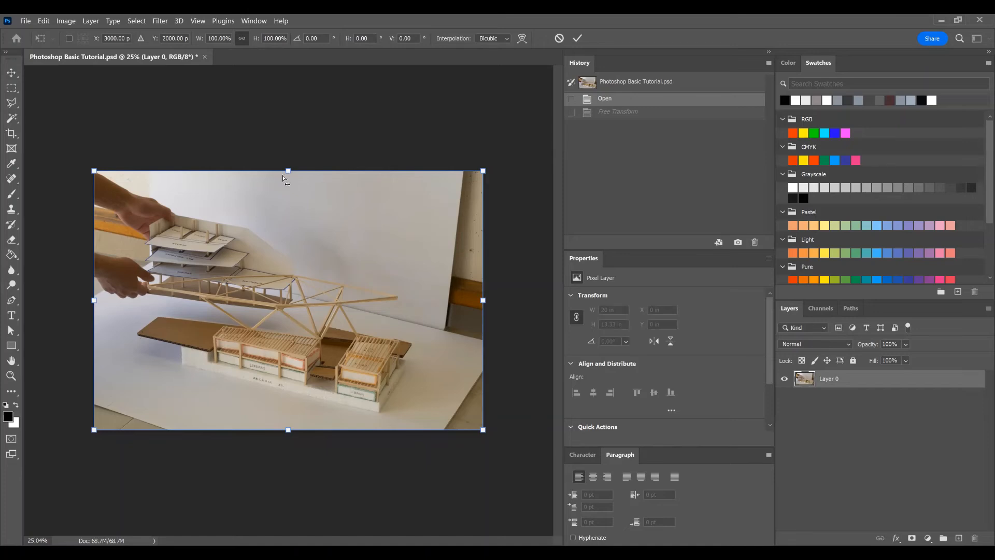
{"action": "left_click_drag", "start_coordinate": [284, 178], "coordinate": [235, 185]}
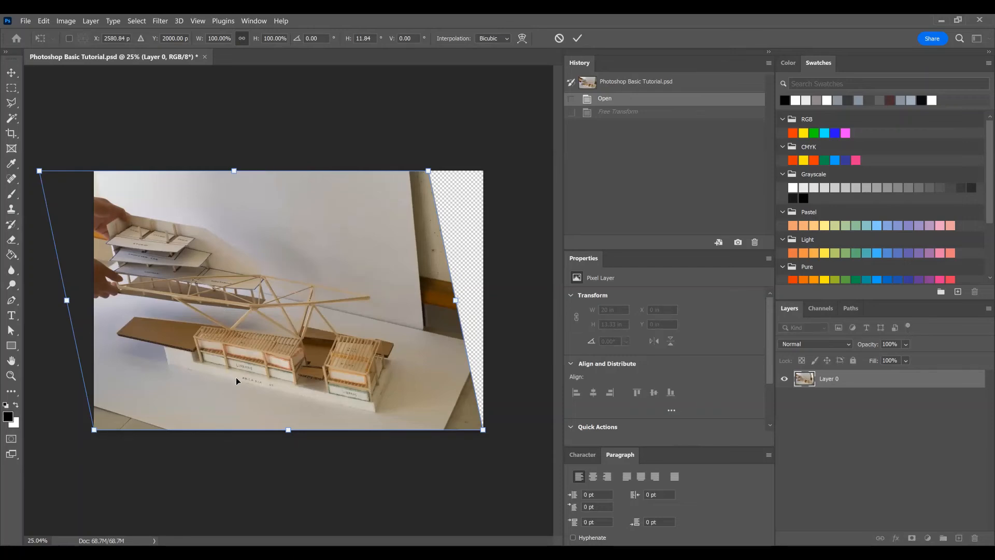
{"action": "key", "text": "ctrl+z"}
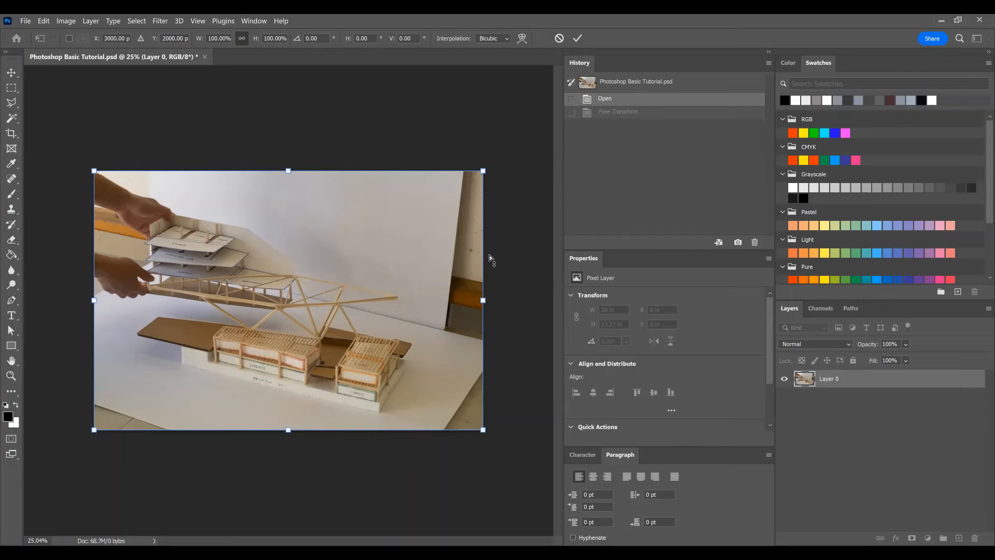
{"action": "left_click_drag", "start_coordinate": [489, 301], "coordinate": [489, 255]}
{"action": "key", "text": "ctrl+z"}
Step: Skew the layer by pulling its upper-right corner outward to about -11.3° and moving its upper-left and lower-left corners inward
{"action": "left_click_drag", "start_coordinate": [483, 172], "coordinate": [527, 175]}
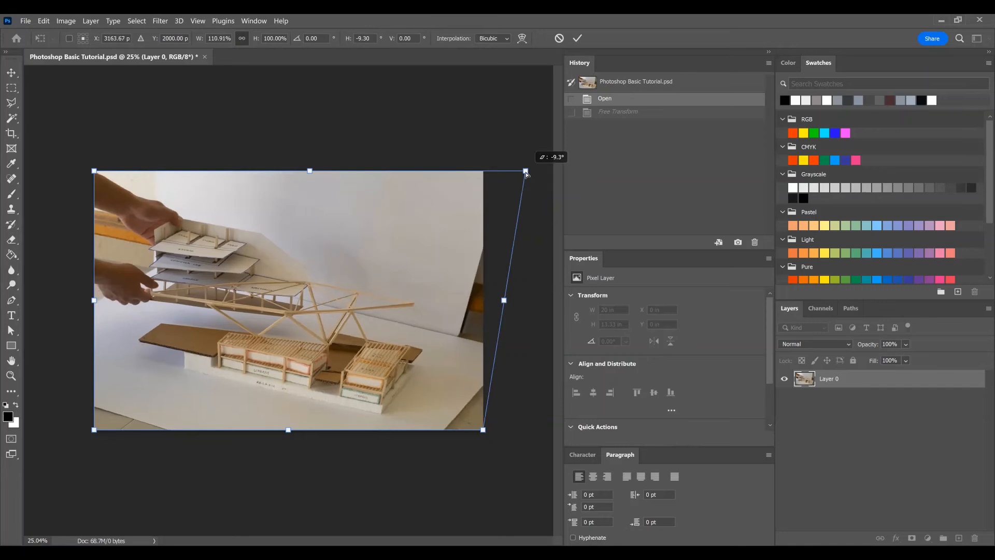
{"action": "left_click_drag", "start_coordinate": [537, 172], "coordinate": [535, 171]}
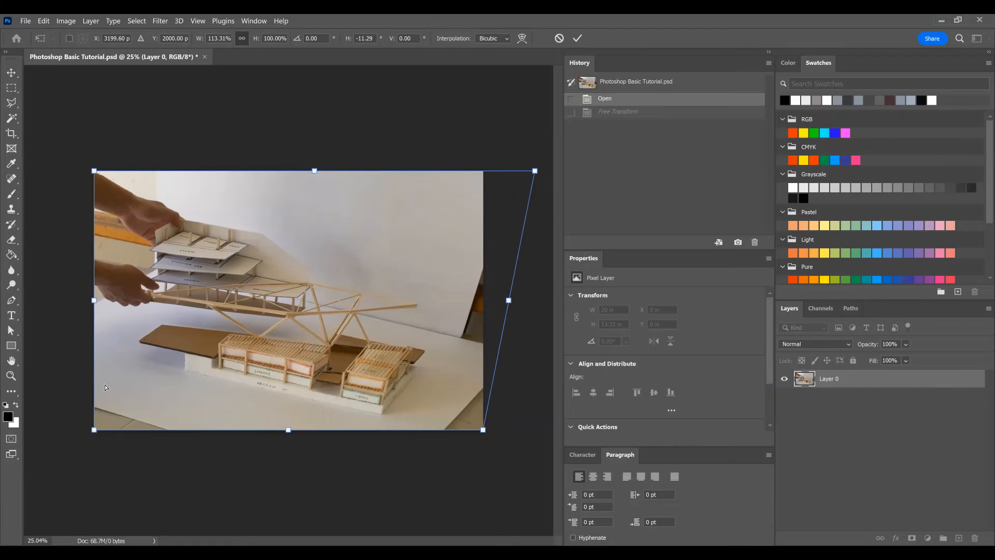
{"action": "left_click_drag", "start_coordinate": [95, 182], "coordinate": [117, 174]}
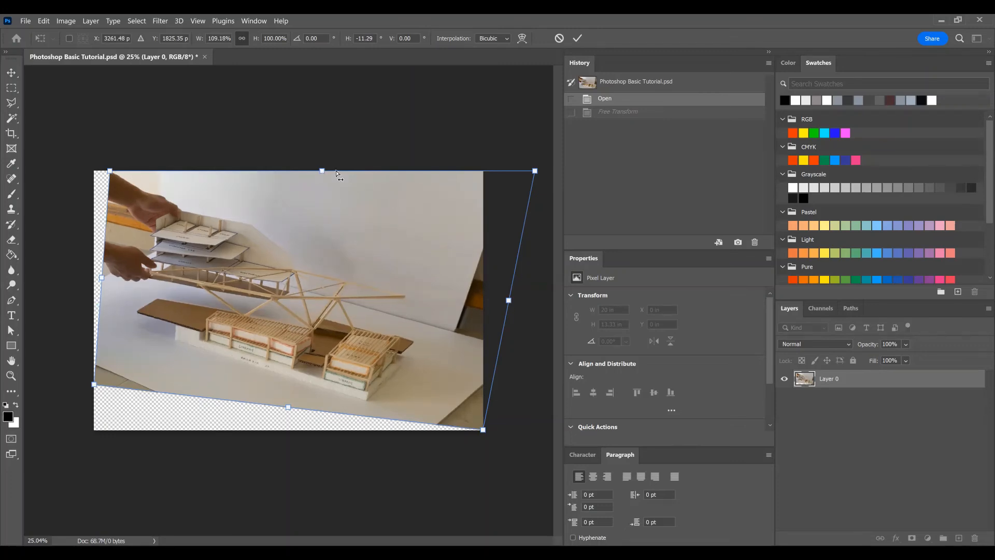
Step: Skew the layer further by sliding its upper edge right and its left edge upward, apply the transform, and undo it
{"action": "left_click_drag", "start_coordinate": [336, 171], "coordinate": [362, 171]}
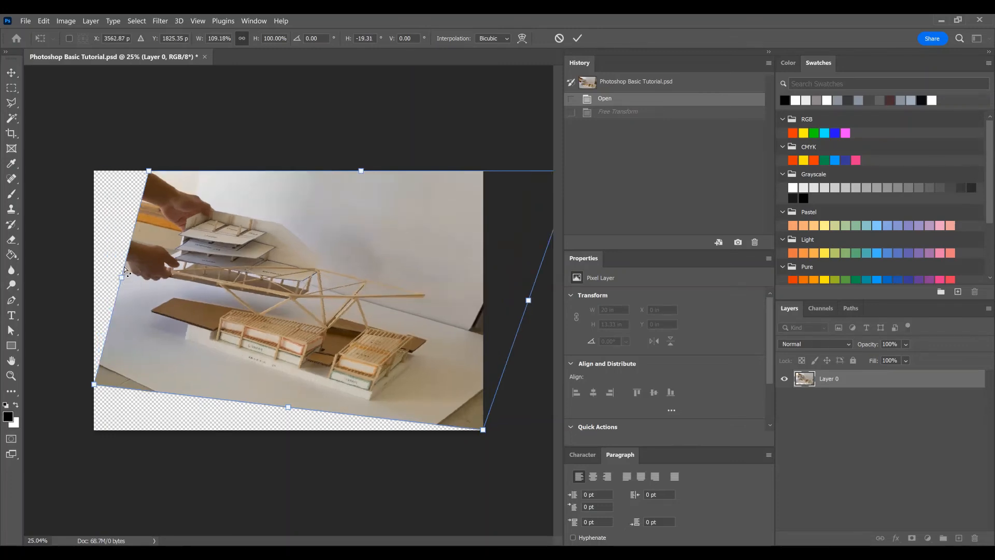
{"action": "left_click_drag", "start_coordinate": [133, 244], "coordinate": [141, 209]}
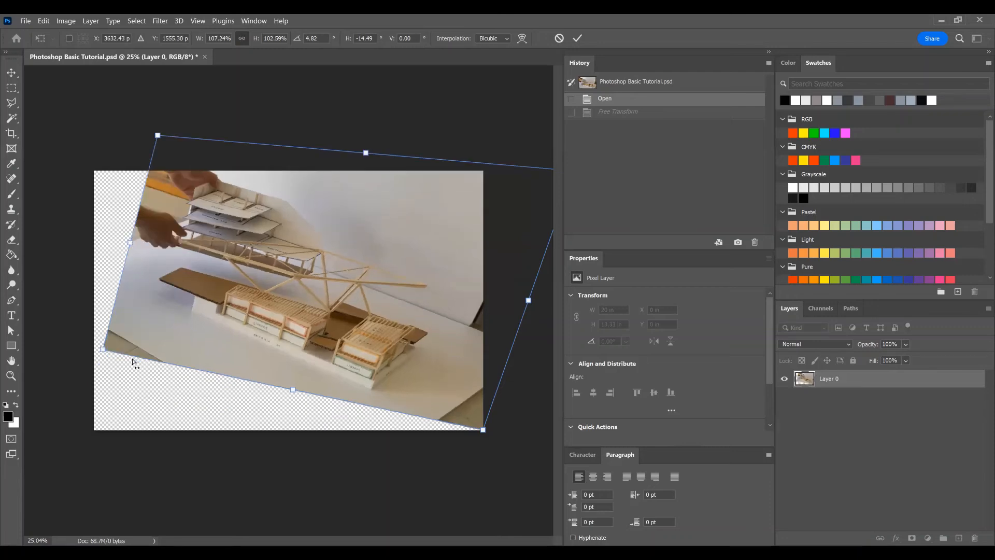
{"action": "mouse_move", "coordinate": [102, 352]}
{"action": "left_mouse_down"}
{"action": "mouse_move", "coordinate": [94, 357]}
{"action": "mouse_move", "coordinate": [91, 347]}
{"action": "left_mouse_up"}
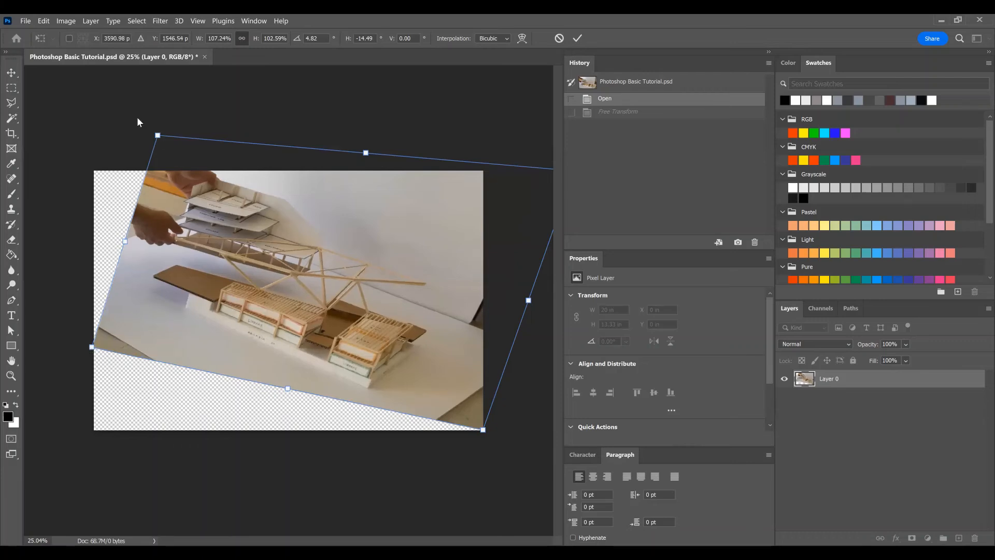
{"action": "left_click", "coordinate": [11, 73]}
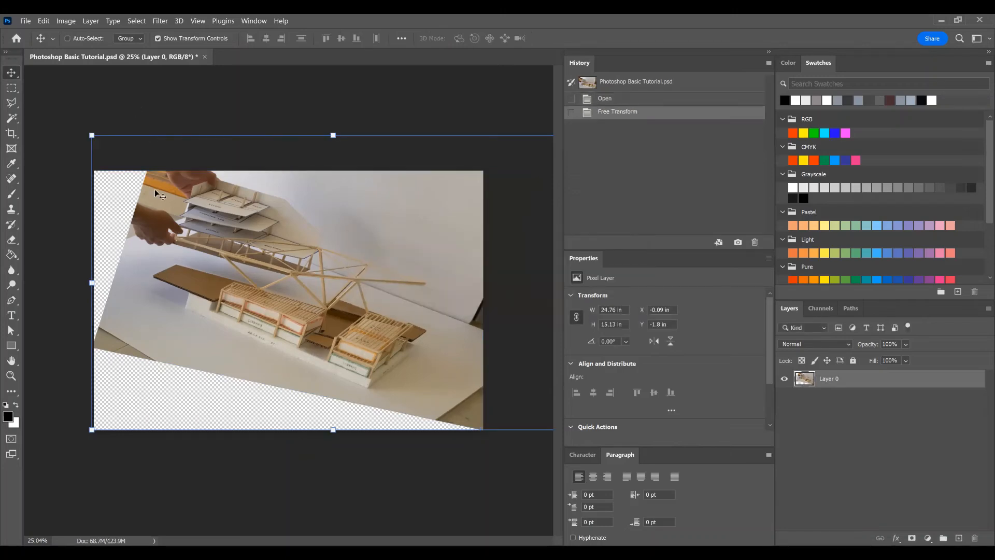
{"action": "key", "text": "ctrl+z"}
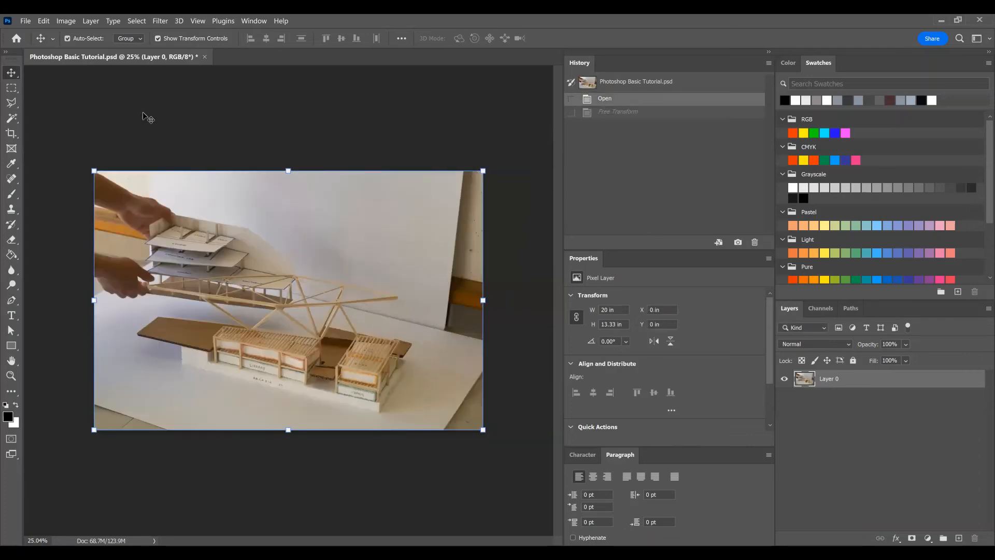
Step: Distort Layer 0 by moving each of its four corners independently inward, to about 94.6% width and 91.7% height
{"action": "left_click", "coordinate": [49, 23]}
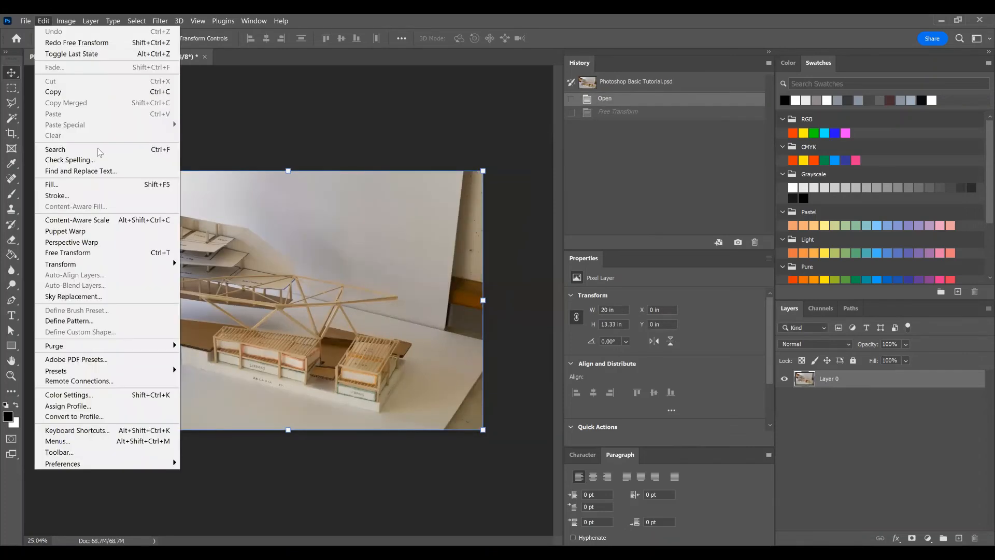
{"action": "mouse_move", "coordinate": [209, 265]}
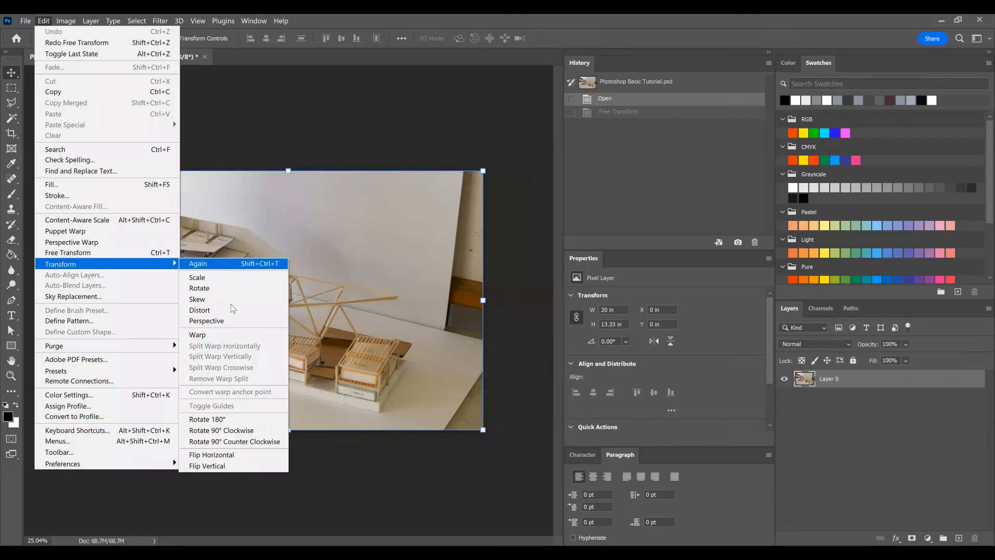
{"action": "left_click", "coordinate": [231, 313]}
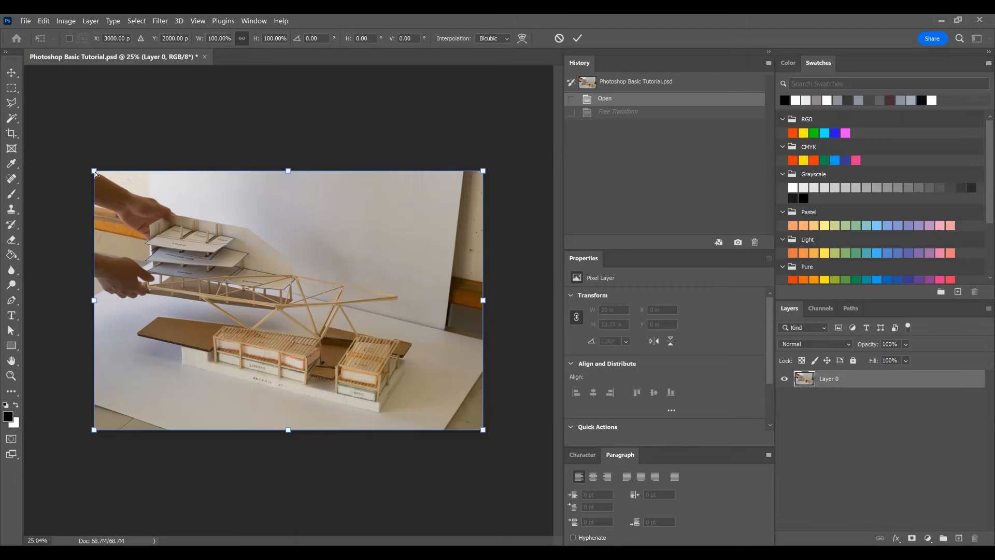
{"action": "left_click_drag", "start_coordinate": [95, 174], "coordinate": [112, 200]}
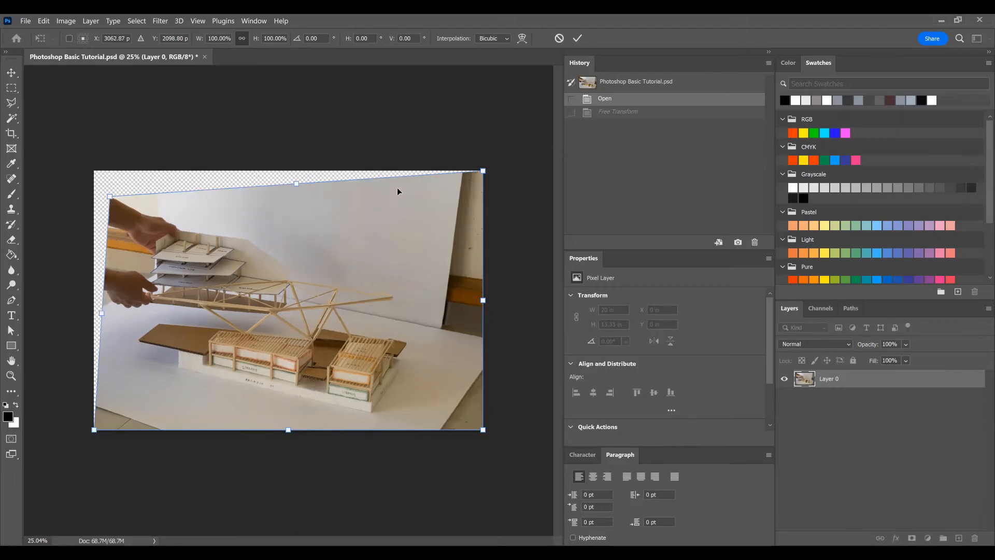
{"action": "left_click_drag", "start_coordinate": [484, 173], "coordinate": [476, 182]}
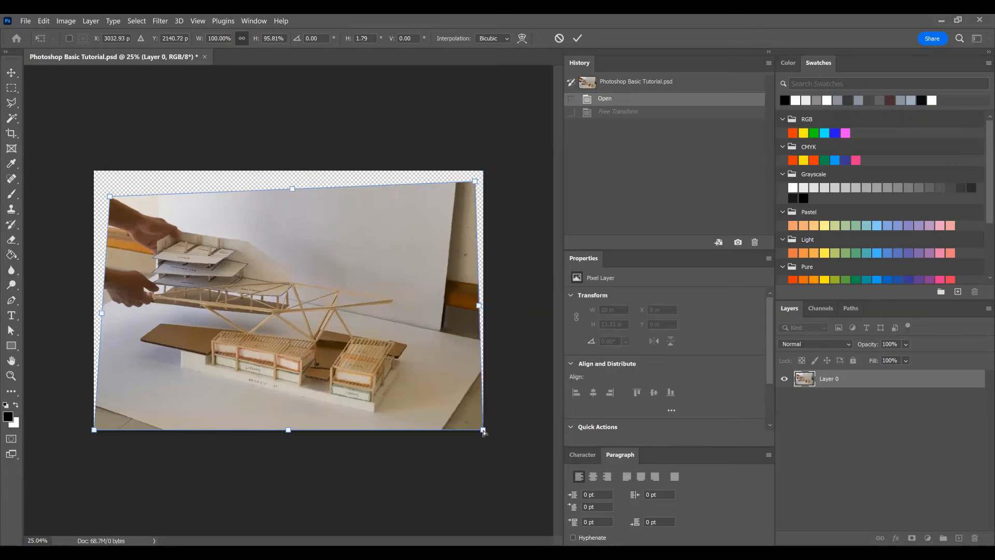
{"action": "left_click_drag", "start_coordinate": [483, 431], "coordinate": [479, 419]}
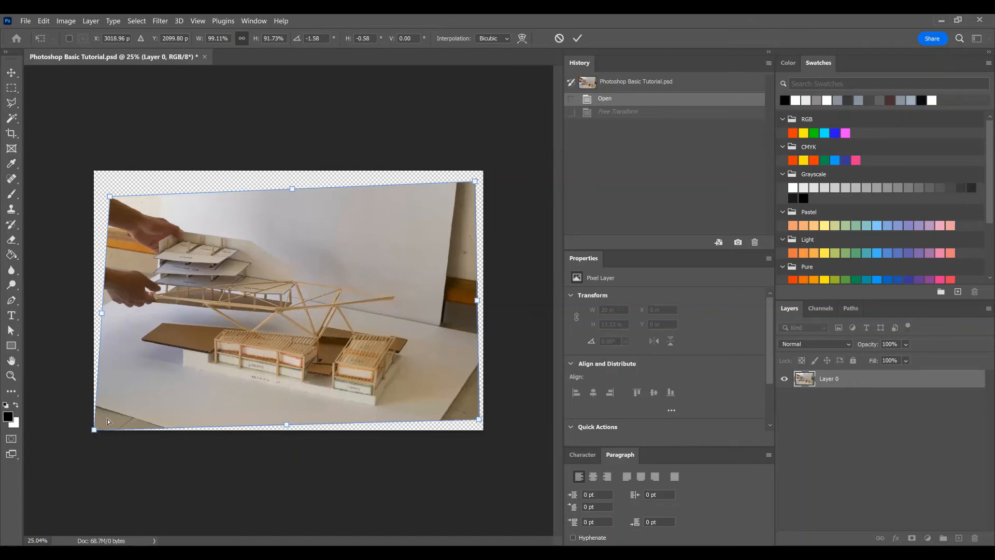
{"action": "left_click_drag", "start_coordinate": [94, 430], "coordinate": [110, 415]}
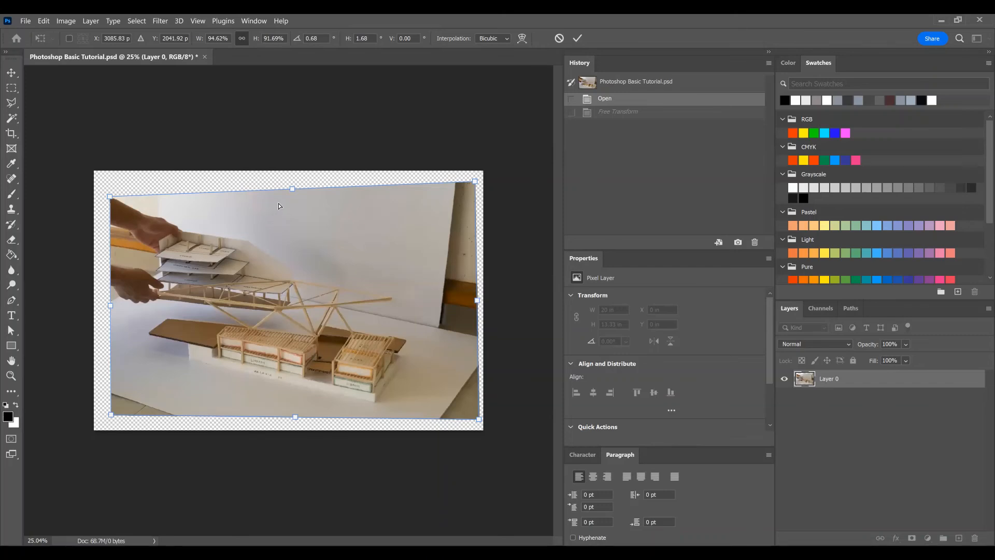
Step: Adjust the distortion along the layer's upper and right edges to about 97.1% width and 88.6% height, and apply it
{"action": "mouse_move", "coordinate": [110, 197]}
{"action": "left_mouse_down"}
{"action": "mouse_move", "coordinate": [94, 211]}
{"action": "mouse_move", "coordinate": [110, 209]}
{"action": "left_mouse_up"}
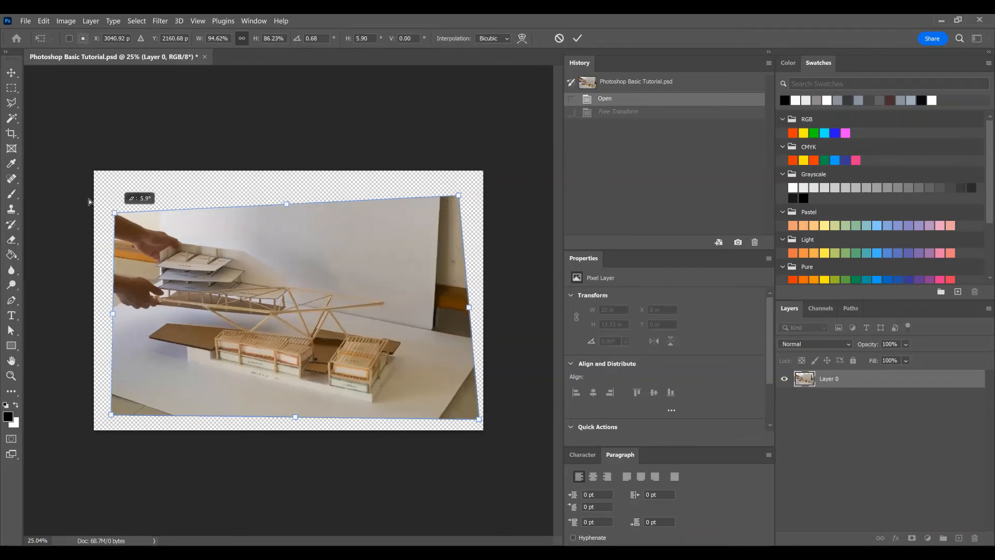
{"action": "left_click_drag", "start_coordinate": [287, 204], "coordinate": [272, 199]}
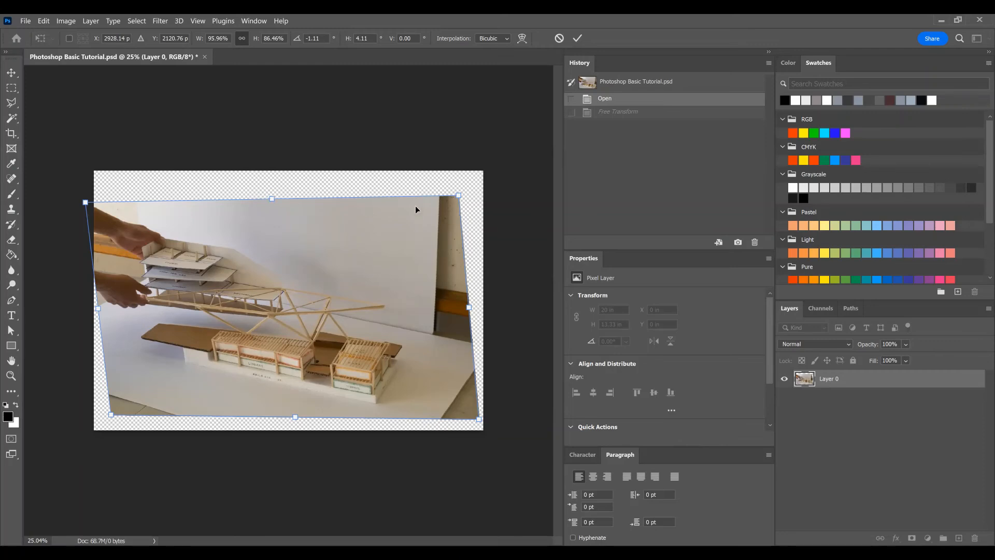
{"action": "key", "text": "ctrl+z"}
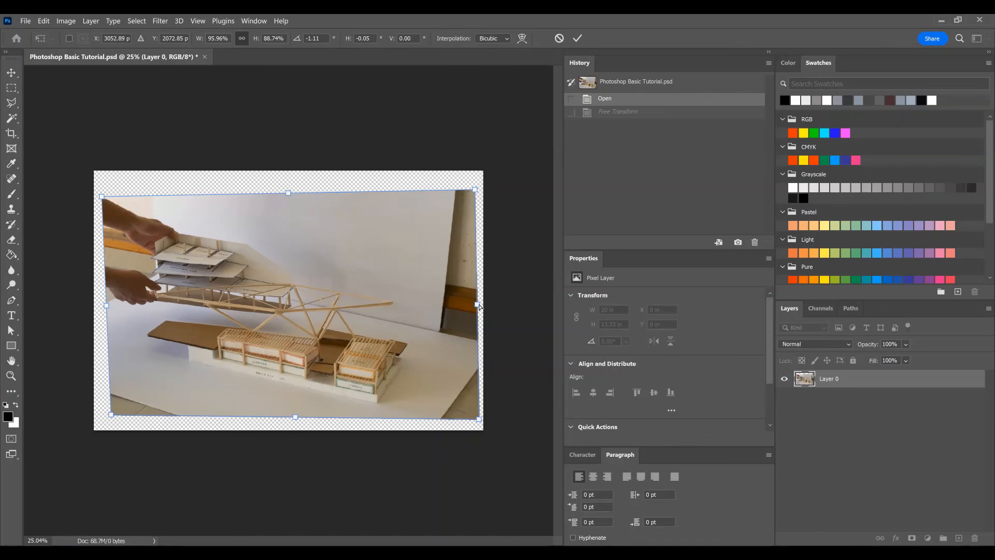
{"action": "left_click_drag", "start_coordinate": [479, 307], "coordinate": [481, 285]}
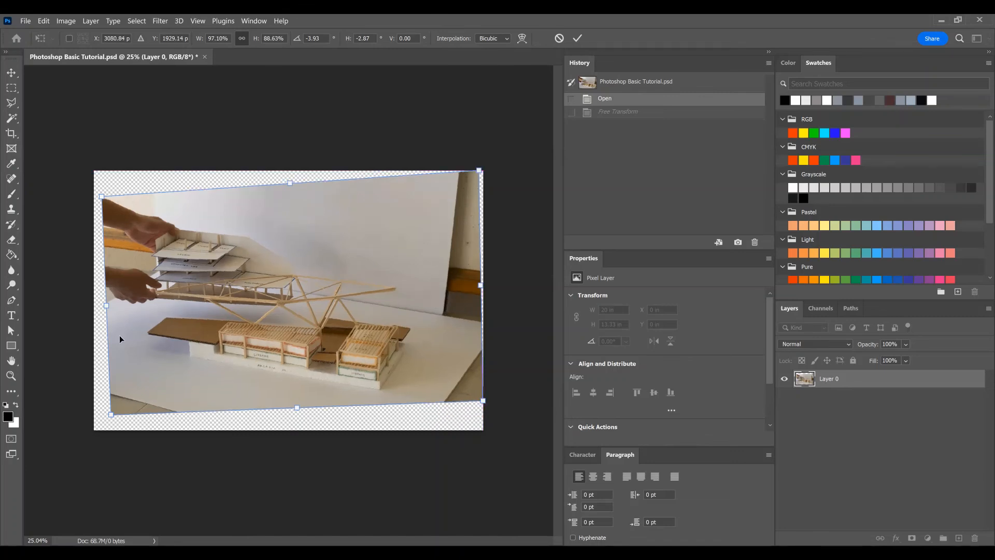
{"action": "left_click", "coordinate": [10, 74]}
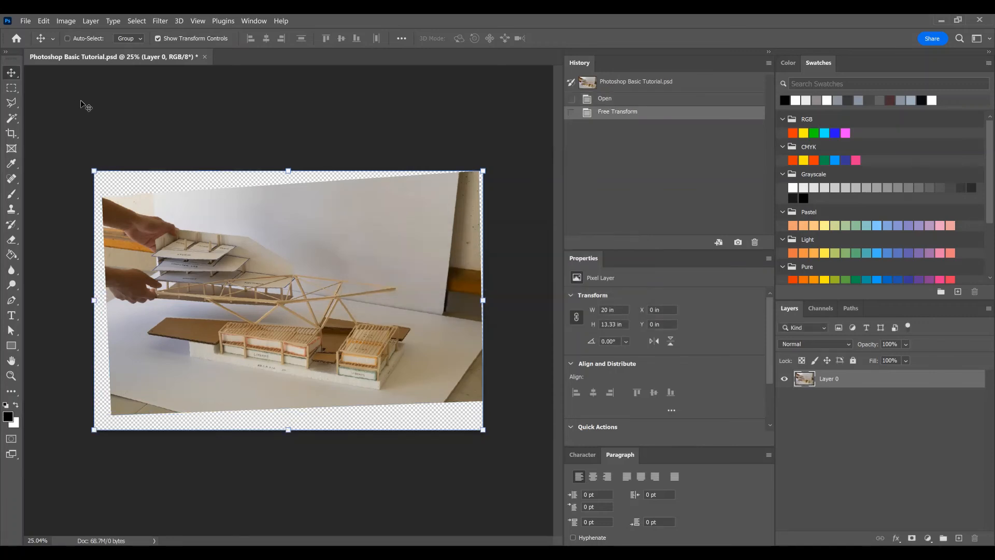
Step: Undo the distortion and start a perspective transform on Layer 0, raising its right edge, sliding its upper edge left, and lowering its upper-right corner
{"action": "key", "text": "ctrl+z"}
{"action": "left_click", "coordinate": [44, 21]}
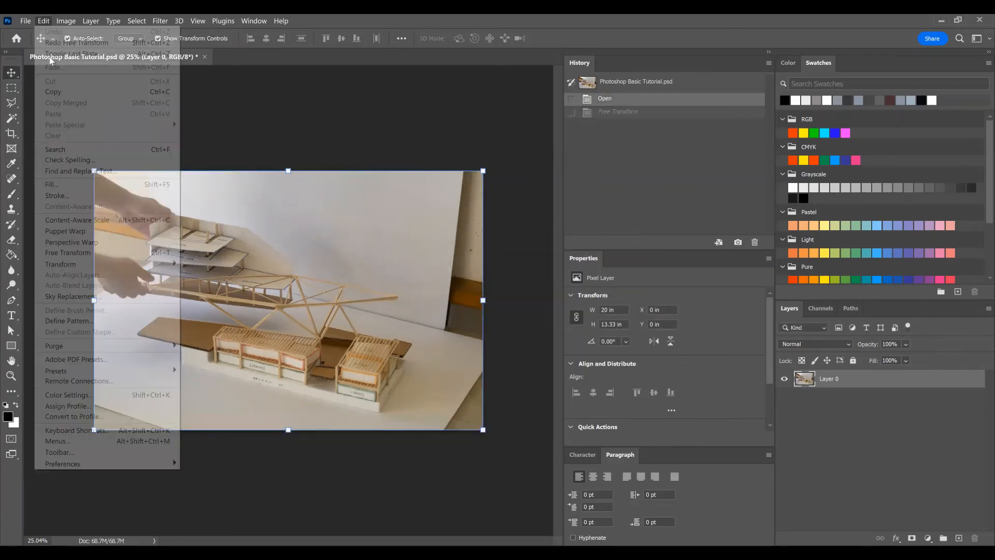
{"action": "mouse_move", "coordinate": [104, 264]}
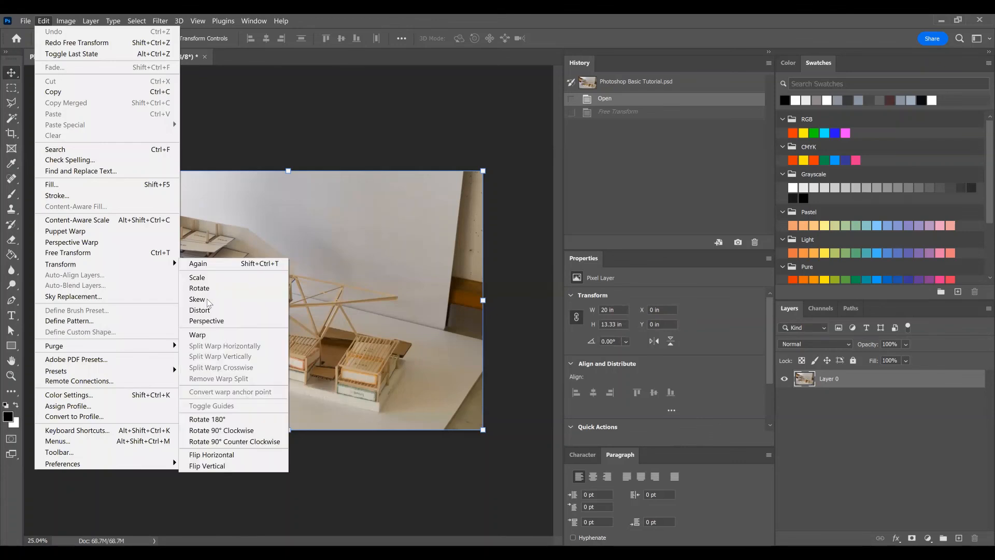
{"action": "left_click", "coordinate": [208, 321]}
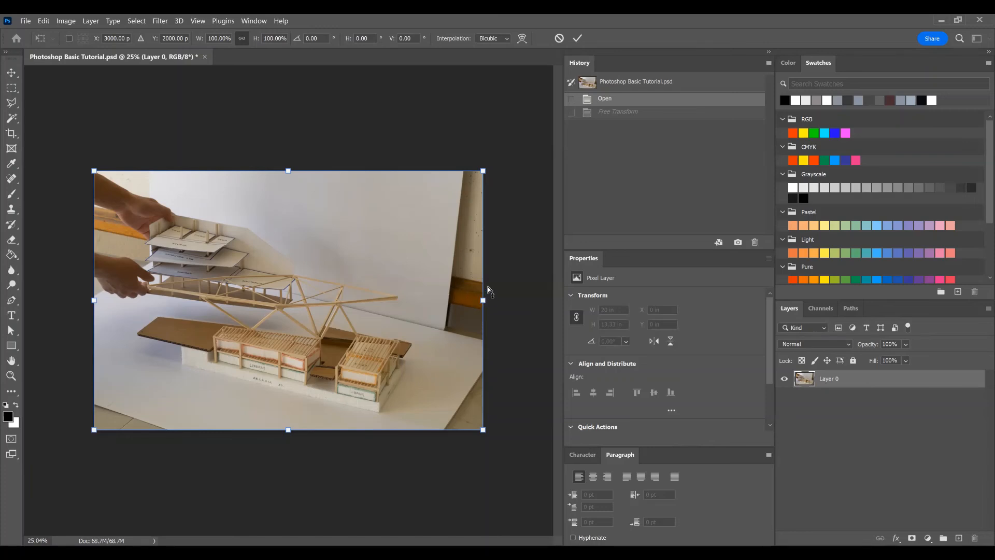
{"action": "left_click_drag", "start_coordinate": [490, 286], "coordinate": [474, 277]}
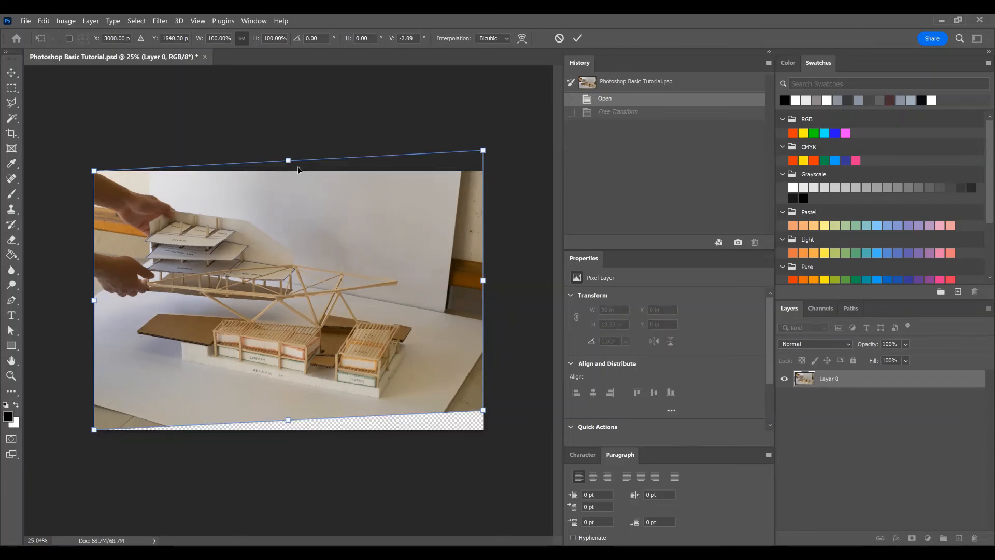
{"action": "left_click_drag", "start_coordinate": [291, 163], "coordinate": [270, 164]}
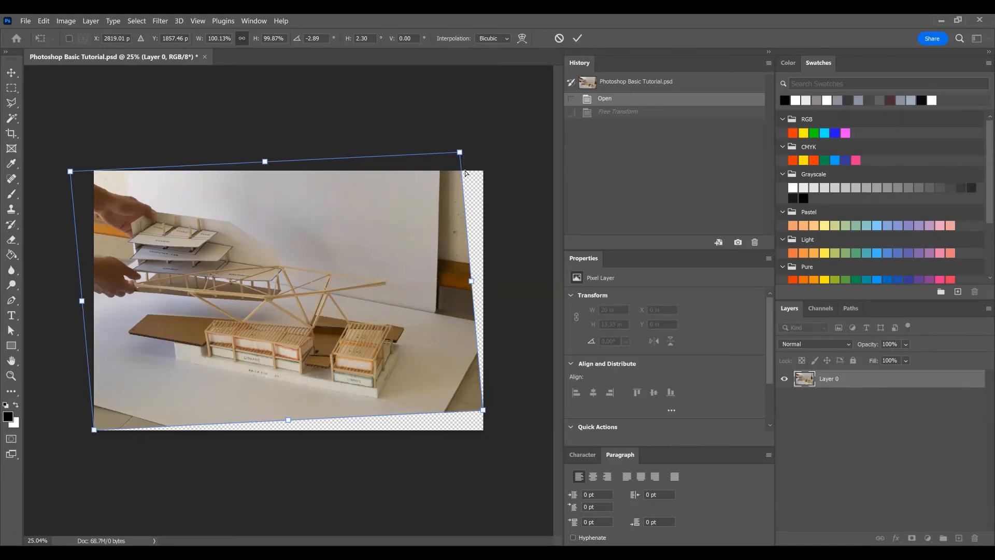
{"action": "left_click_drag", "start_coordinate": [465, 174], "coordinate": [469, 183]}
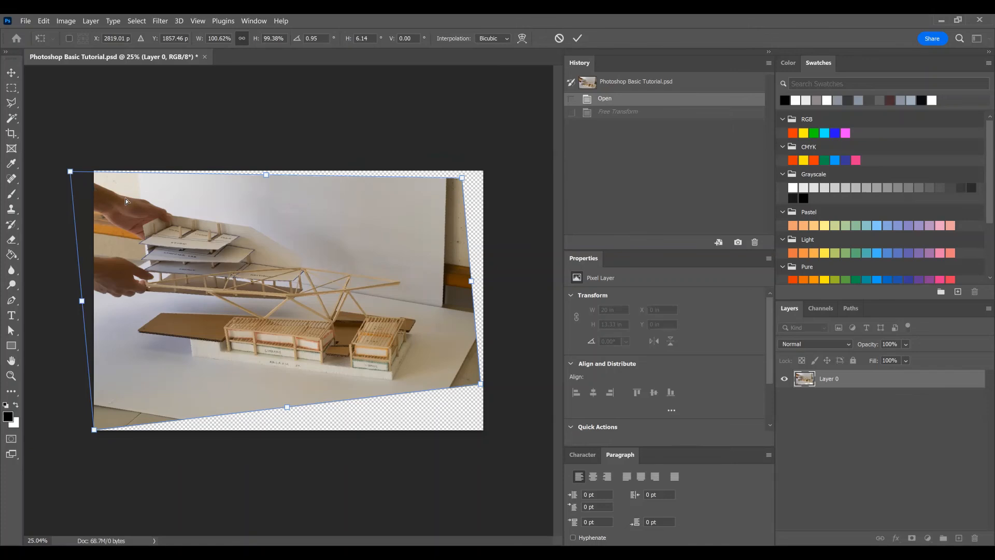
Step: Narrow the layer's upper edge and widen its lower edge in perspective to about 120% width, apply the transform, and undo it
{"action": "left_click_drag", "start_coordinate": [138, 200], "coordinate": [139, 200]}
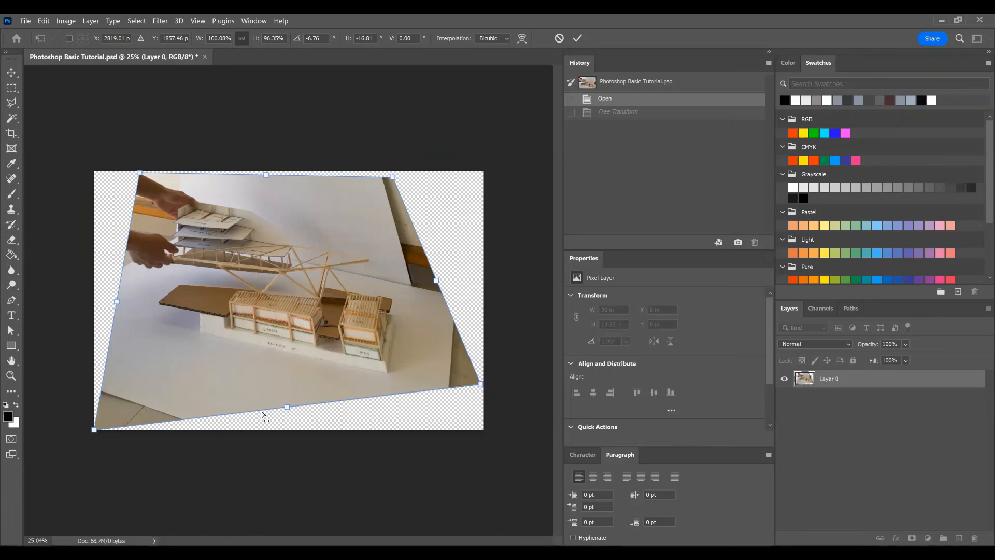
{"action": "left_click_drag", "start_coordinate": [296, 408], "coordinate": [304, 407]}
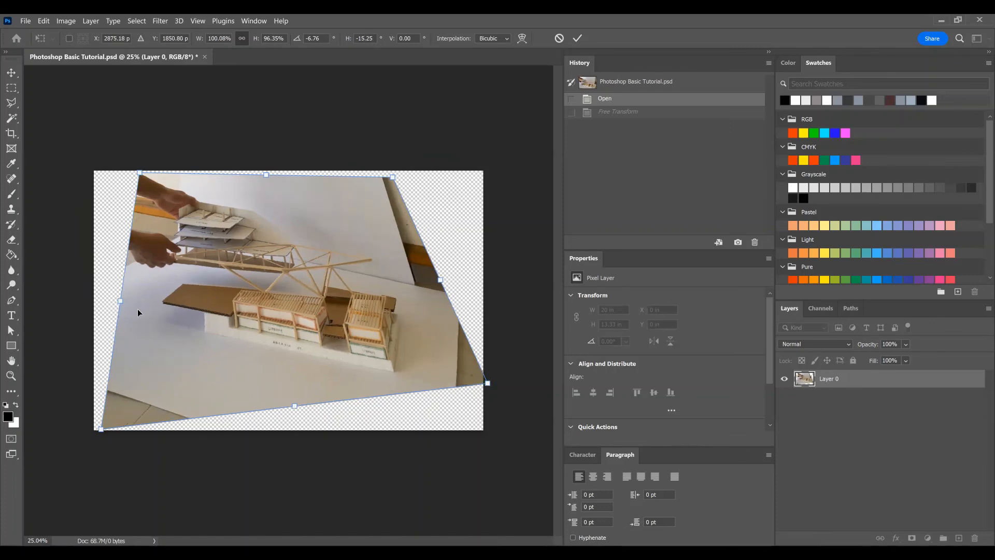
{"action": "left_click_drag", "start_coordinate": [121, 302], "coordinate": [123, 295]}
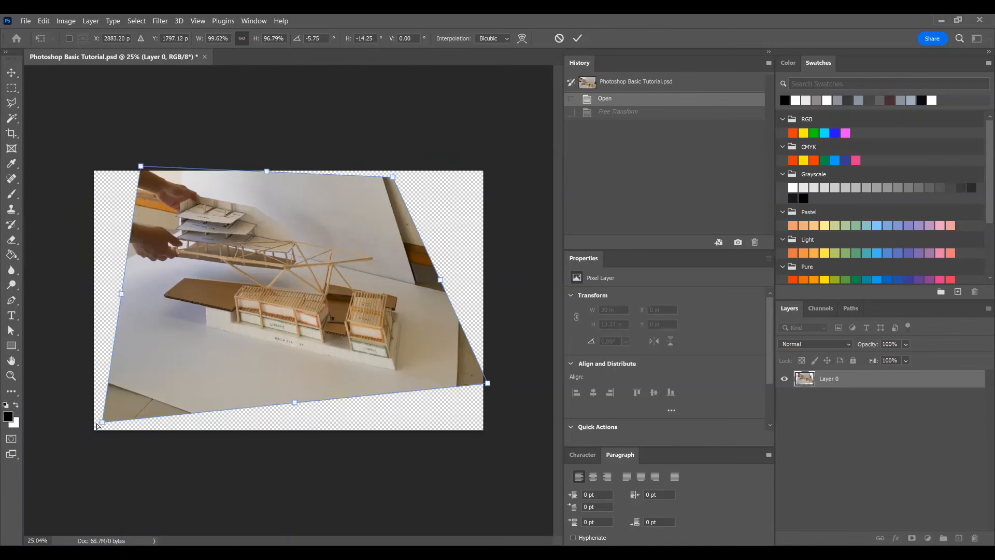
{"action": "left_click_drag", "start_coordinate": [79, 427], "coordinate": [49, 426]}
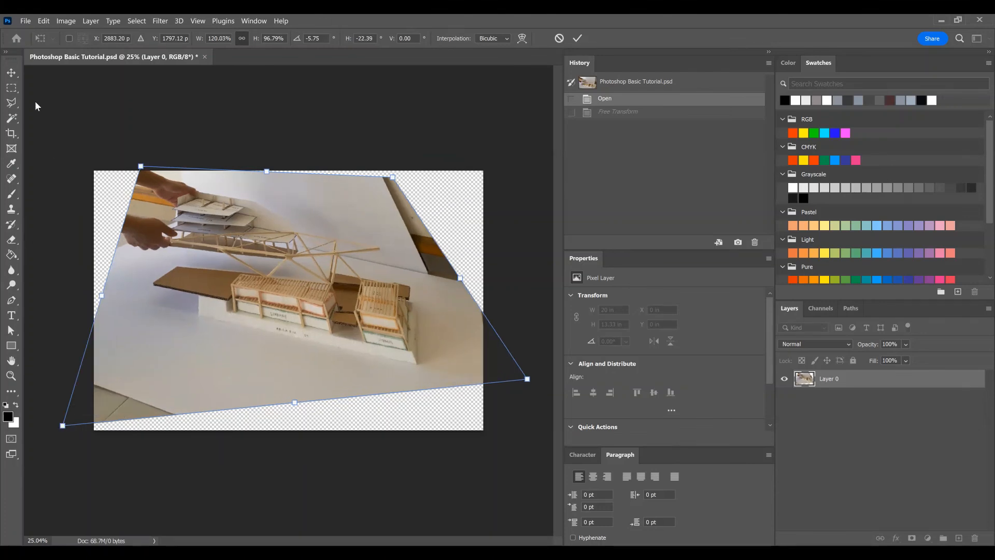
{"action": "left_click", "coordinate": [12, 75]}
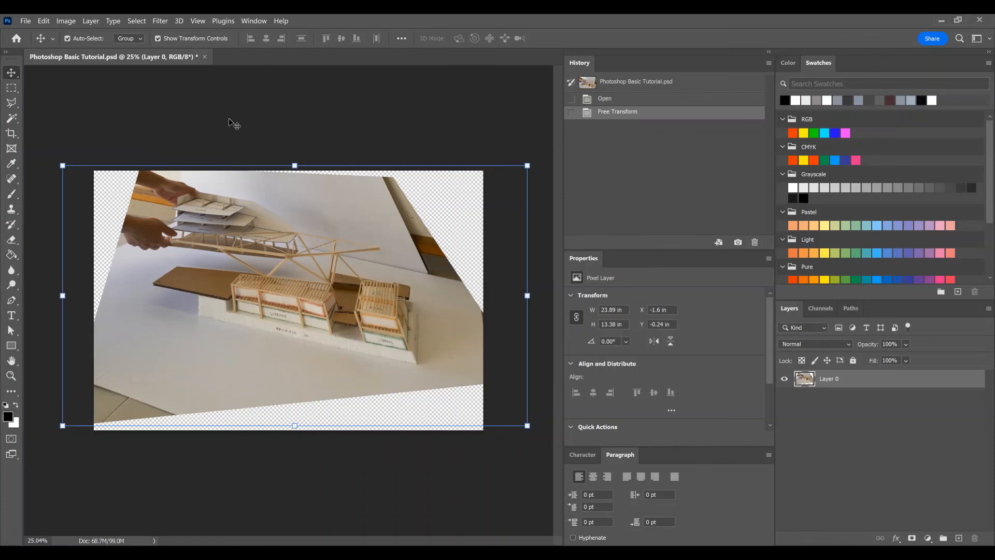
{"action": "key", "text": "ctrl"}
{"action": "key", "text": "ctrl+z"}
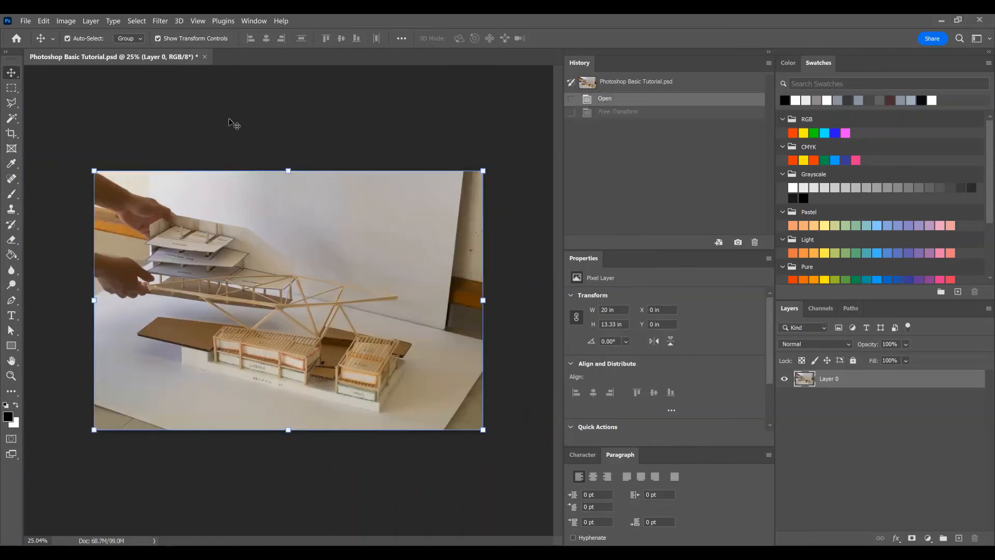
Step: Paint a freehand black stroke with the size 14 brush directly on Layer 0 across the model's truss, and undo it
{"action": "left_click", "coordinate": [183, 126]}
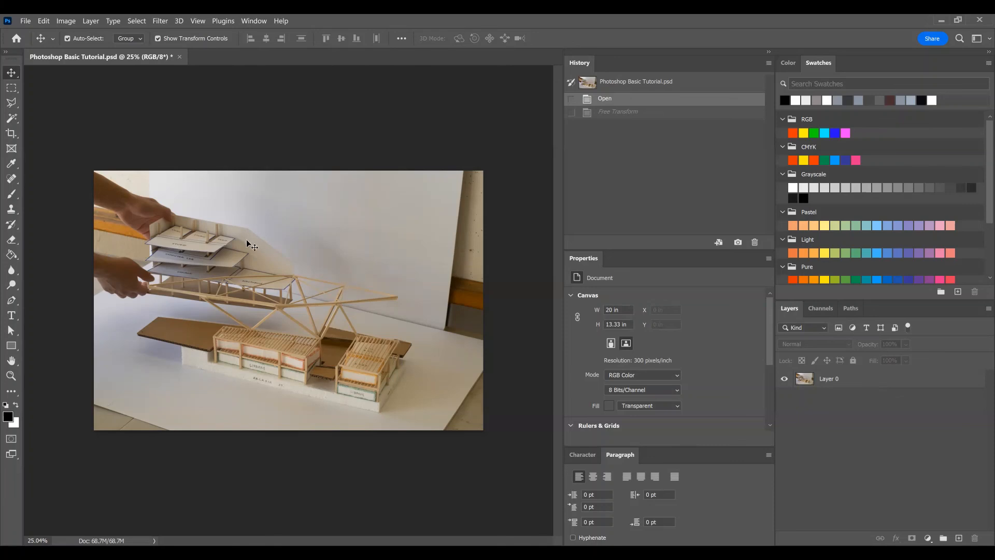
{"action": "key", "text": "b"}
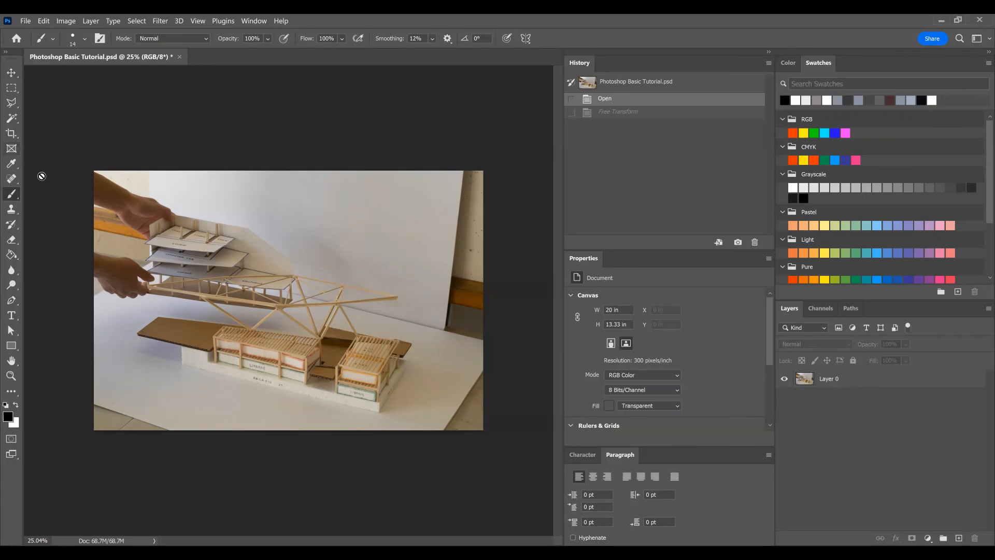
{"action": "left_click", "coordinate": [832, 383]}
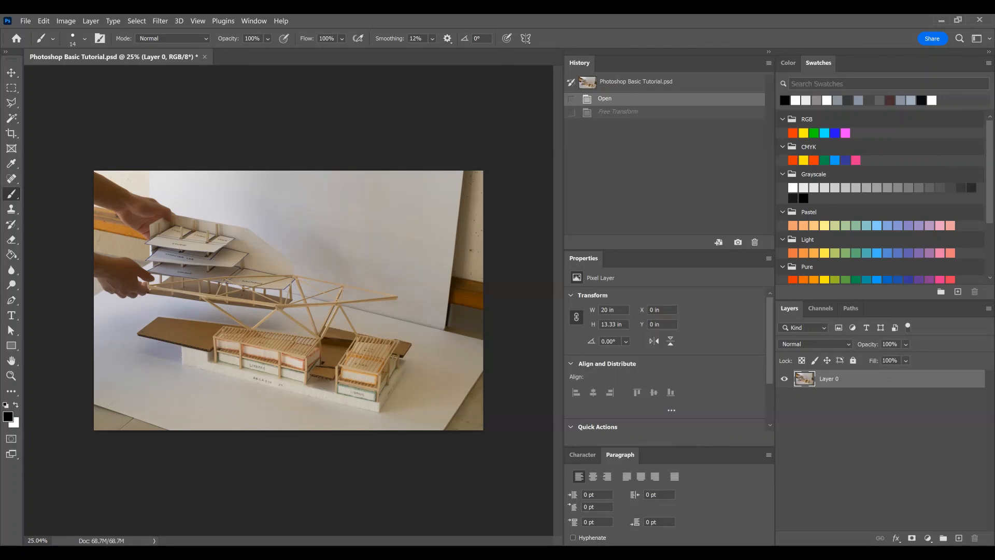
{"action": "mouse_move", "coordinate": [230, 307]}
{"action": "left_mouse_down"}
{"action": "mouse_move", "coordinate": [242, 289]}
{"action": "mouse_move", "coordinate": [294, 310]}
{"action": "mouse_move", "coordinate": [328, 270]}
{"action": "left_mouse_up"}
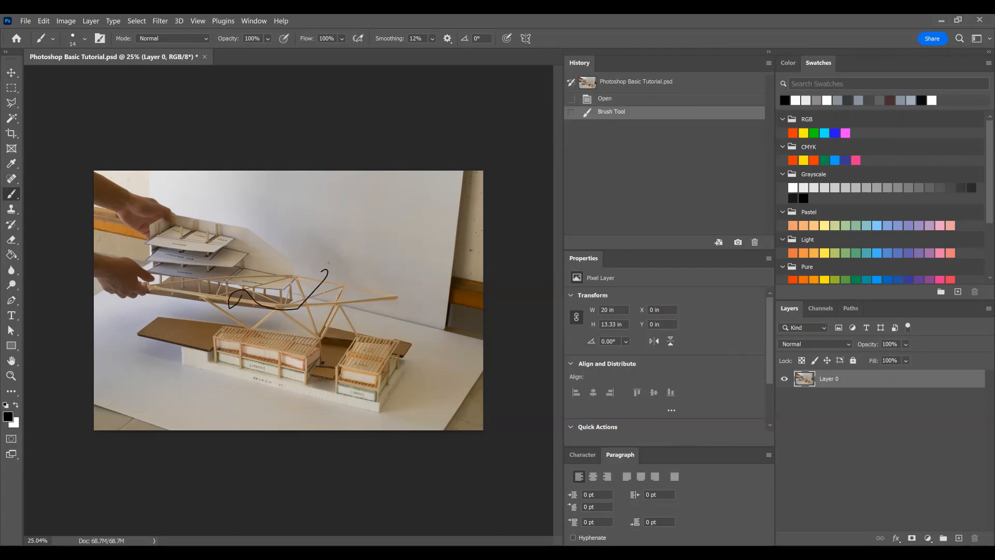
{"action": "key", "text": "ctrl+z"}
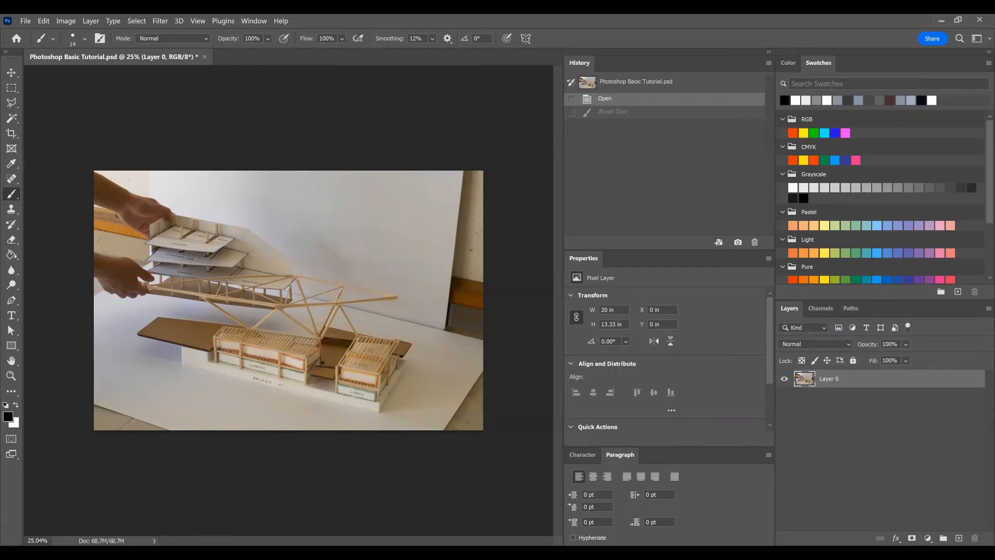
Step: Paint another looping stroke on Layer 0 over the truss, hide and show the layer, and undo all these changes
{"action": "mouse_move", "coordinate": [231, 304]}
{"action": "left_mouse_down"}
{"action": "mouse_move", "coordinate": [244, 287]}
{"action": "mouse_move", "coordinate": [262, 305]}
{"action": "mouse_move", "coordinate": [317, 289]}
{"action": "mouse_move", "coordinate": [293, 298]}
{"action": "mouse_move", "coordinate": [310, 295]}
{"action": "left_mouse_up"}
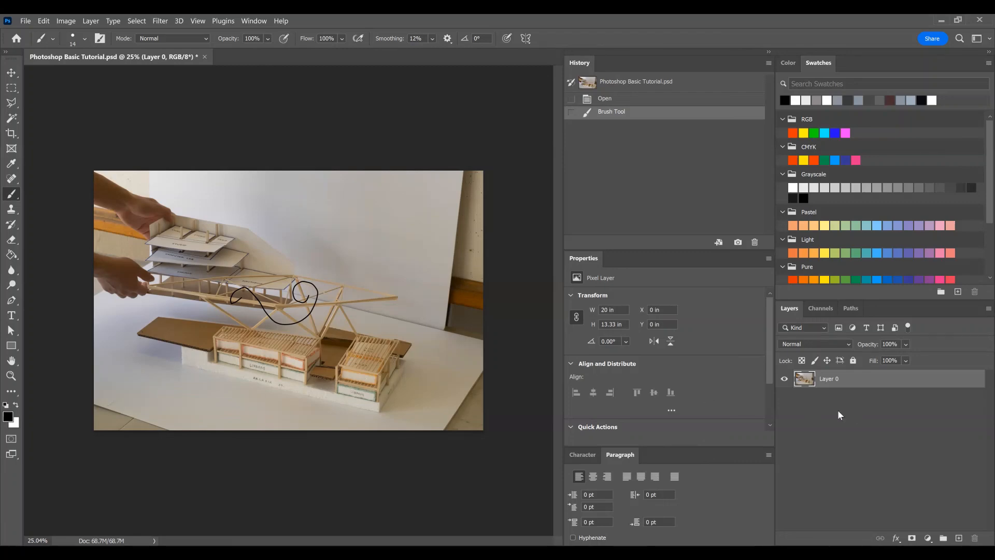
{"action": "left_click", "coordinate": [785, 380]}
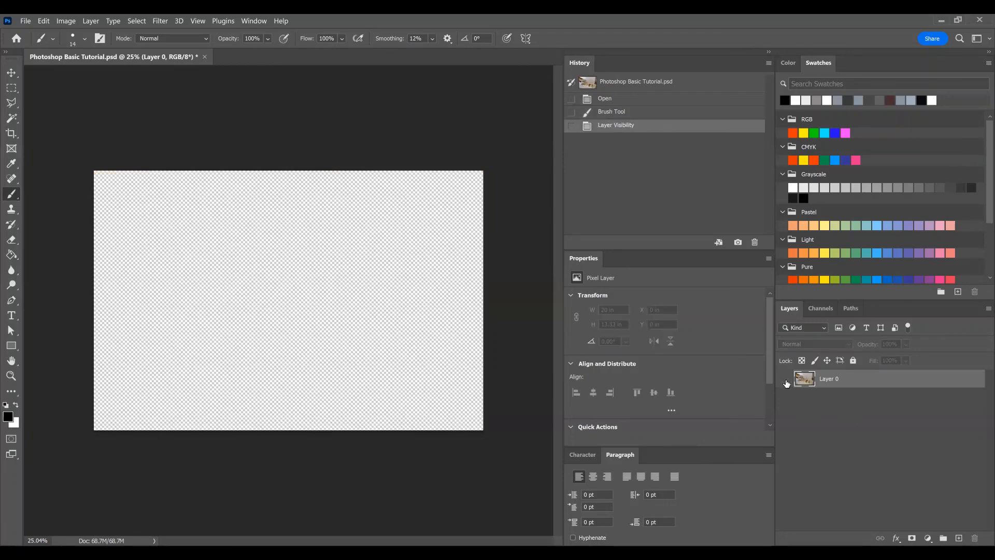
{"action": "left_click", "coordinate": [785, 379]}
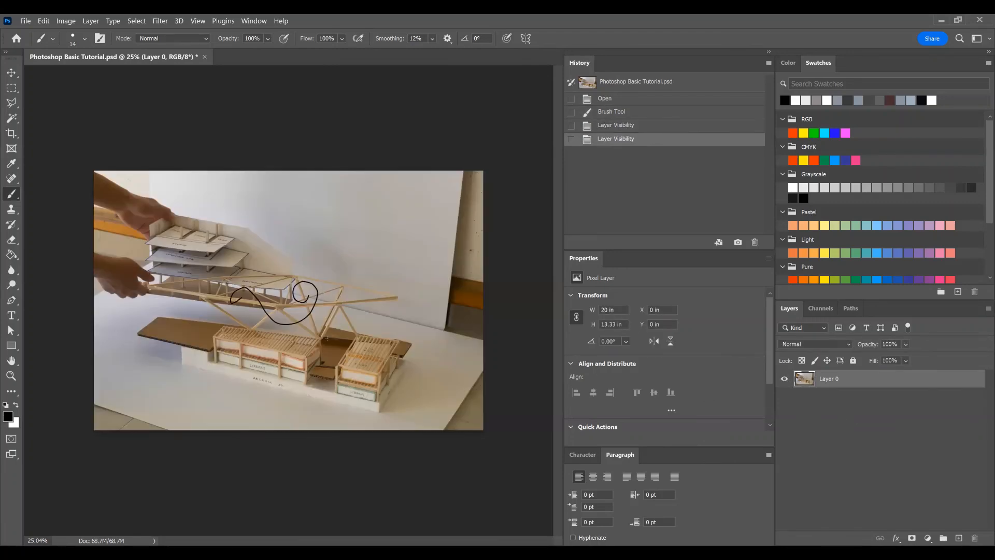
{"action": "key", "text": "ctrl+z"}
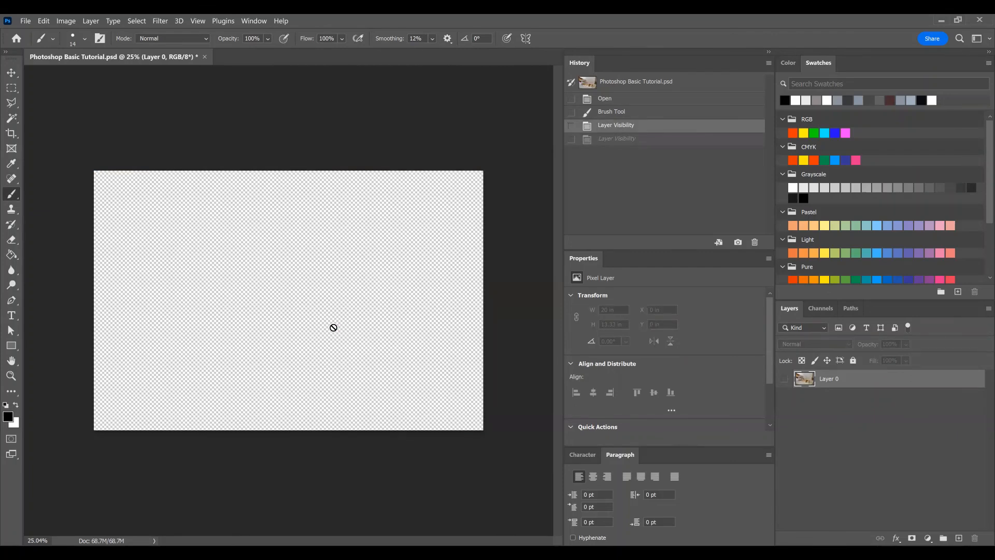
{"action": "key", "text": "ctrl+z"}
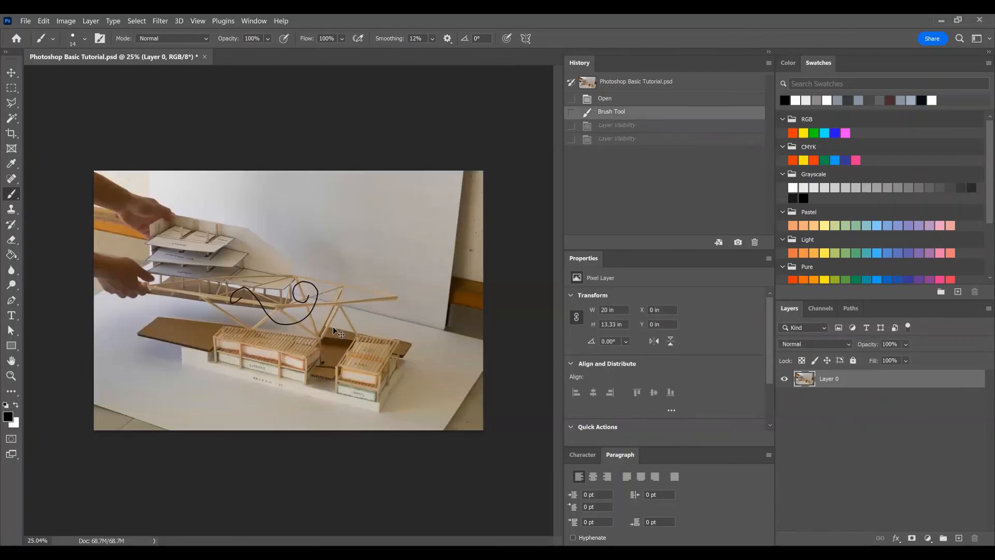
{"action": "key", "text": "ctrl+z"}
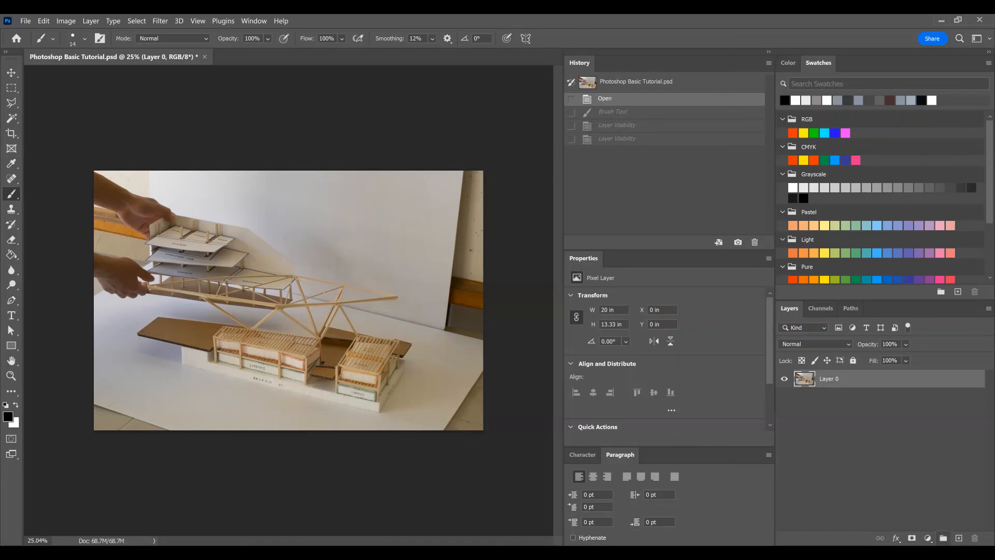
Step: Create a new layer named "brushes" above Layer 0
{"action": "left_click", "coordinate": [959, 538]}
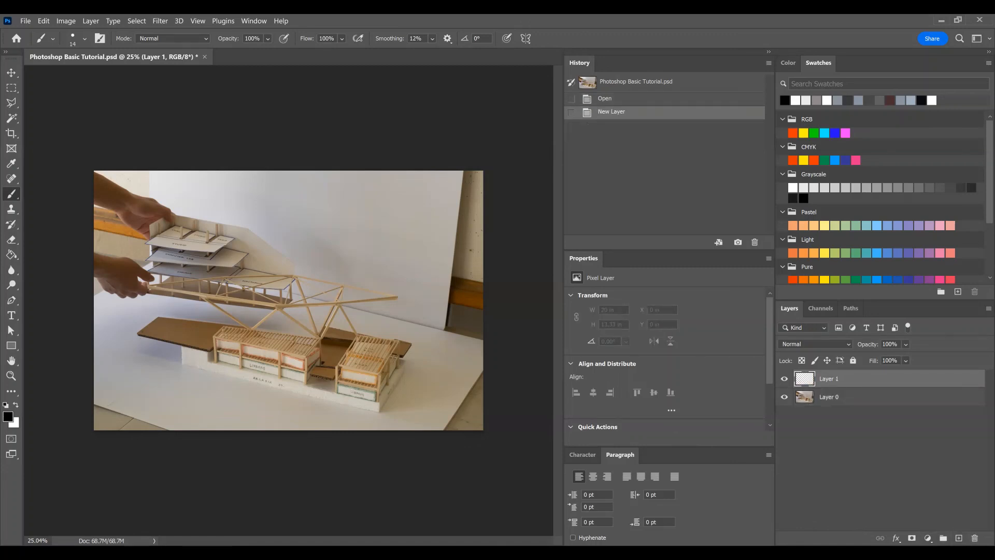
{"action": "key", "text": "ctrl+z"}
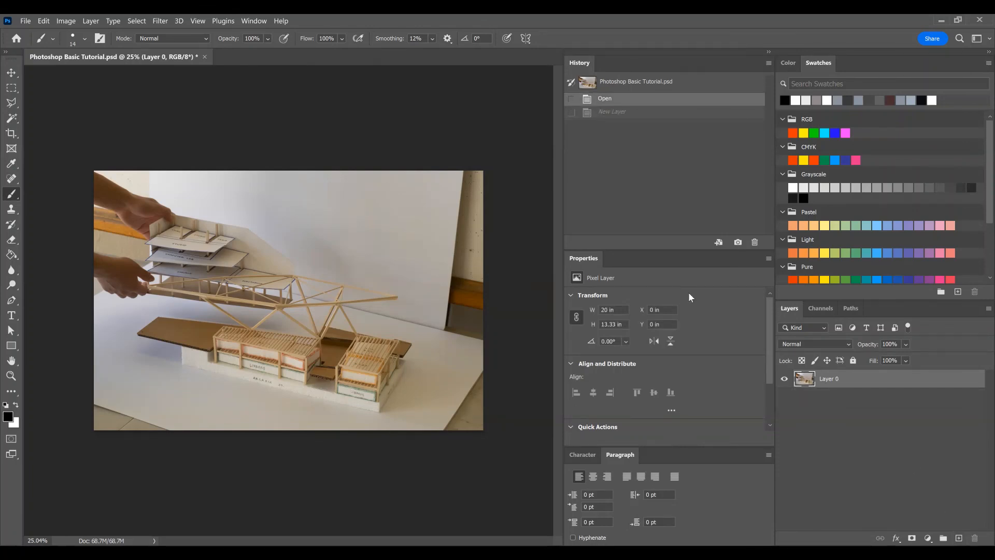
{"action": "key", "text": "ctrl+shift+n"}
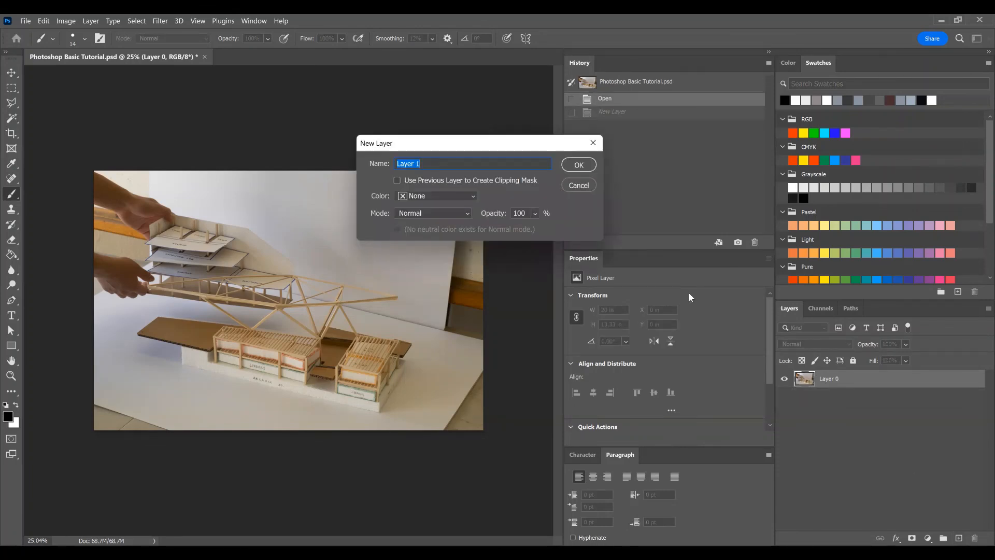
{"action": "type", "text": "brushes"}
{"action": "key", "text": "Return"}
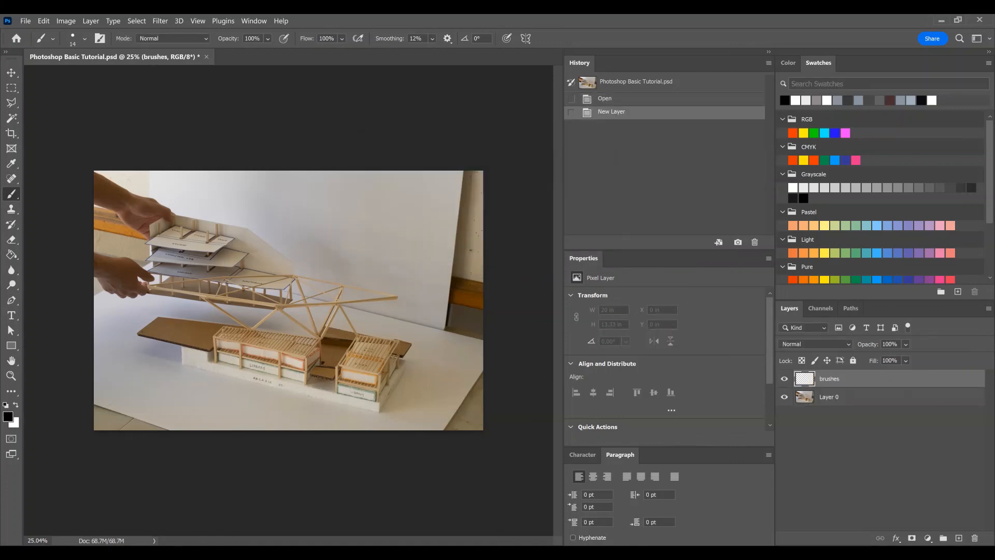
Step: Paint a looping black stroke about 7.57 by 3.82 in over the truss on the brushes layer, and toggle that layer's visibility off and on
{"action": "mouse_move", "coordinate": [228, 311]}
{"action": "left_mouse_down"}
{"action": "mouse_move", "coordinate": [306, 288]}
{"action": "mouse_move", "coordinate": [355, 308]}
{"action": "mouse_move", "coordinate": [365, 284]}
{"action": "mouse_move", "coordinate": [320, 257]}
{"action": "mouse_move", "coordinate": [300, 289]}
{"action": "mouse_move", "coordinate": [271, 297]}
{"action": "left_mouse_up"}
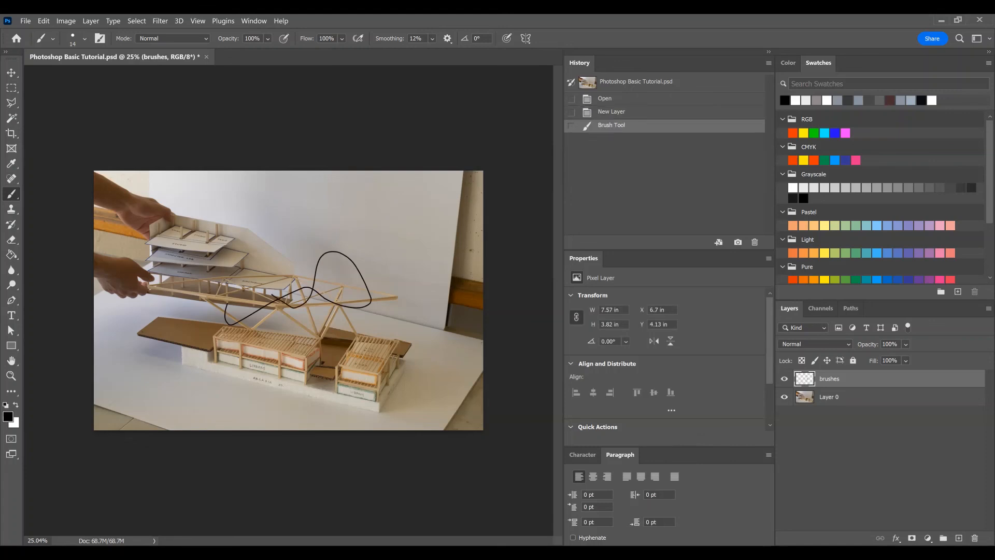
{"action": "left_click", "coordinate": [786, 382]}
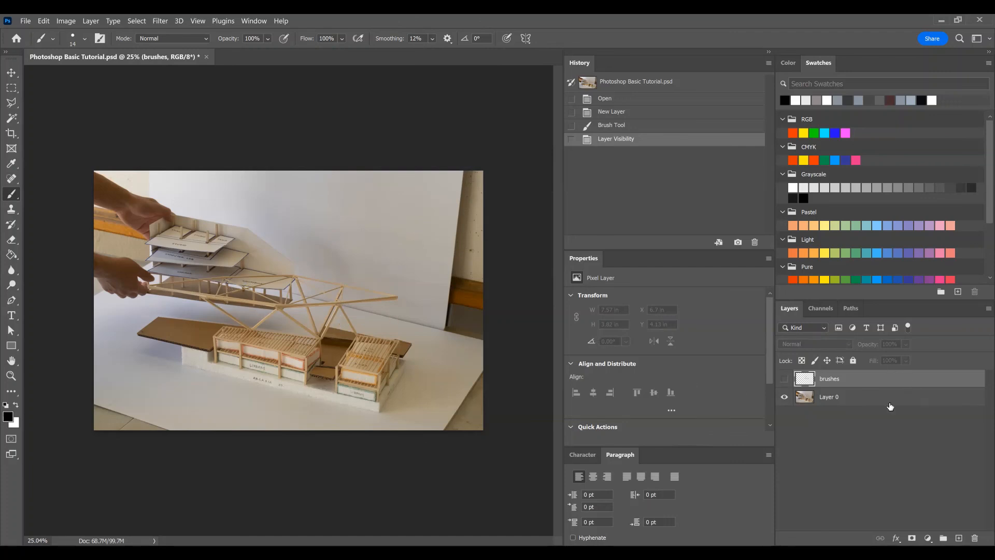
{"action": "left_click", "coordinate": [785, 379]}
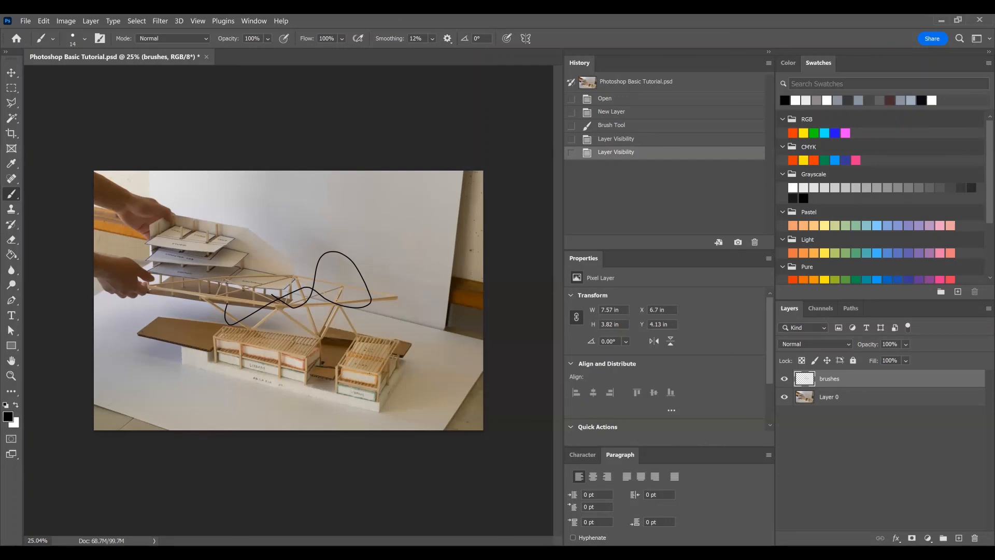
Step: Transform the brushes layer in perspective by raising its left edge to about 19.73° and lowering its right edge, apply it, and undo it
{"action": "left_click", "coordinate": [44, 20]}
{"action": "mouse_move", "coordinate": [110, 264]}
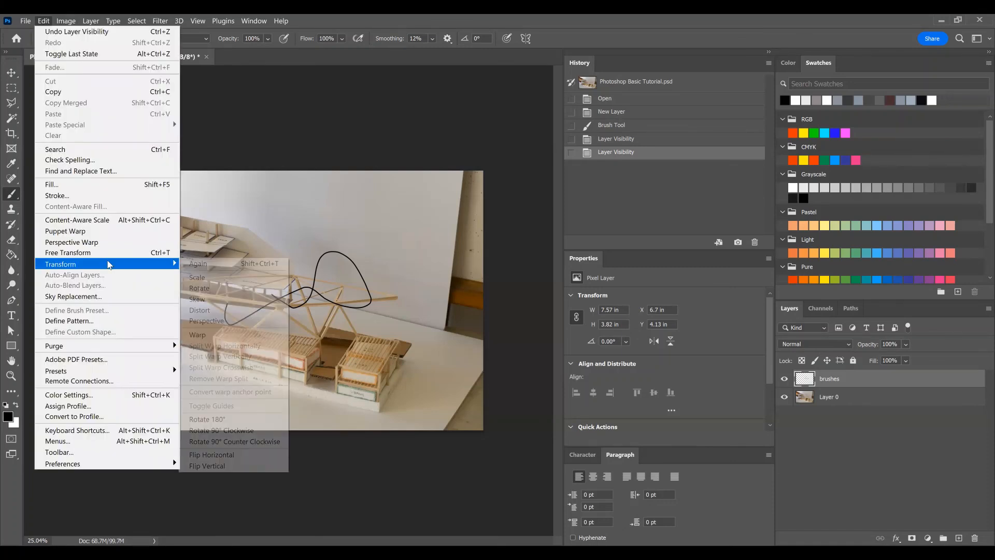
{"action": "left_click", "coordinate": [208, 322]}
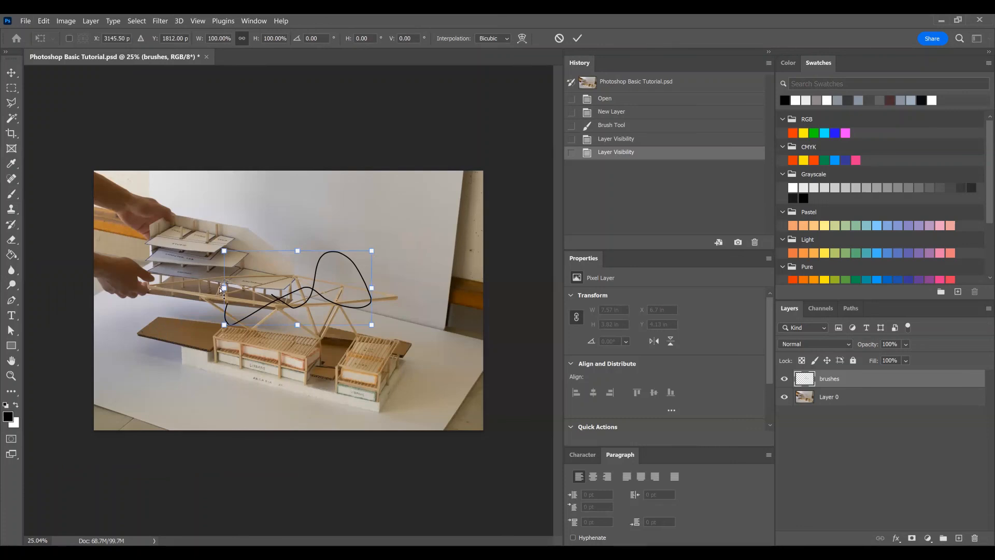
{"action": "left_click_drag", "start_coordinate": [224, 284], "coordinate": [223, 235]}
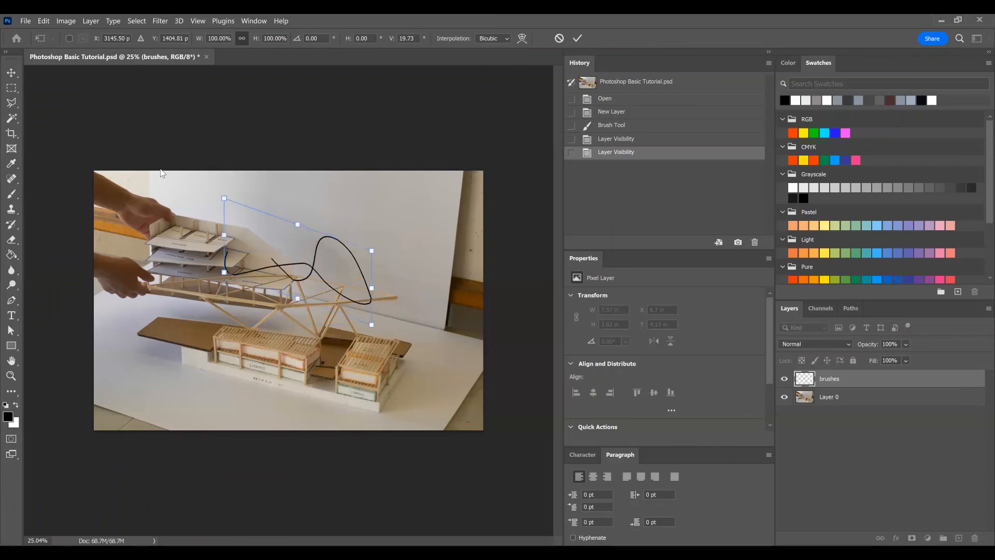
{"action": "left_click_drag", "start_coordinate": [371, 294], "coordinate": [274, 137]}
{"action": "key", "text": "Return"}
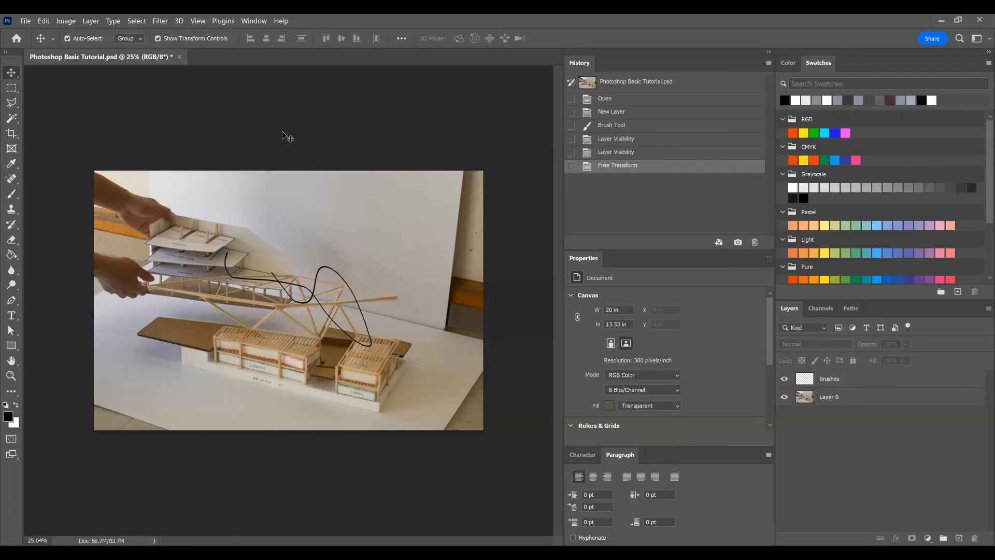
{"action": "key", "text": "ctrl+z"}
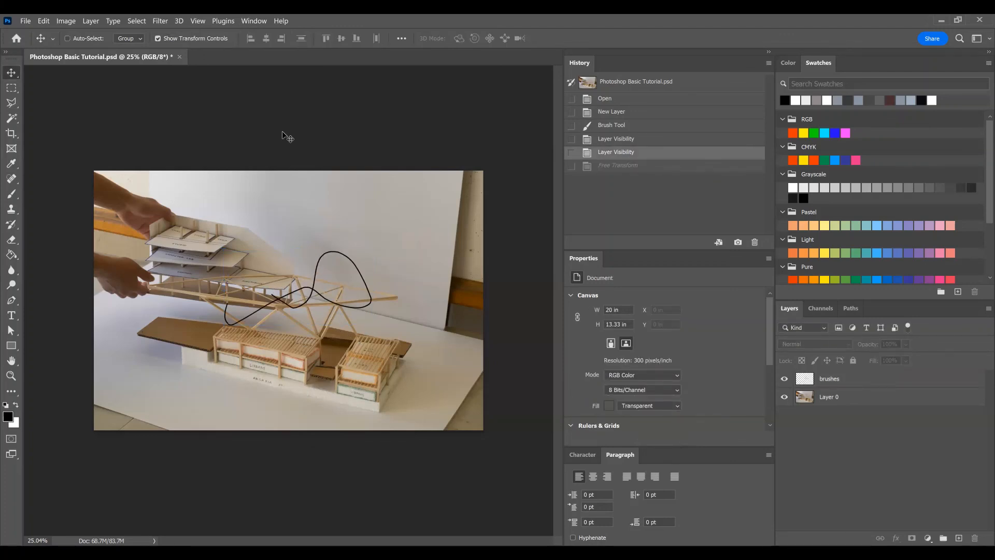
{"action": "key", "text": "ctrl"}
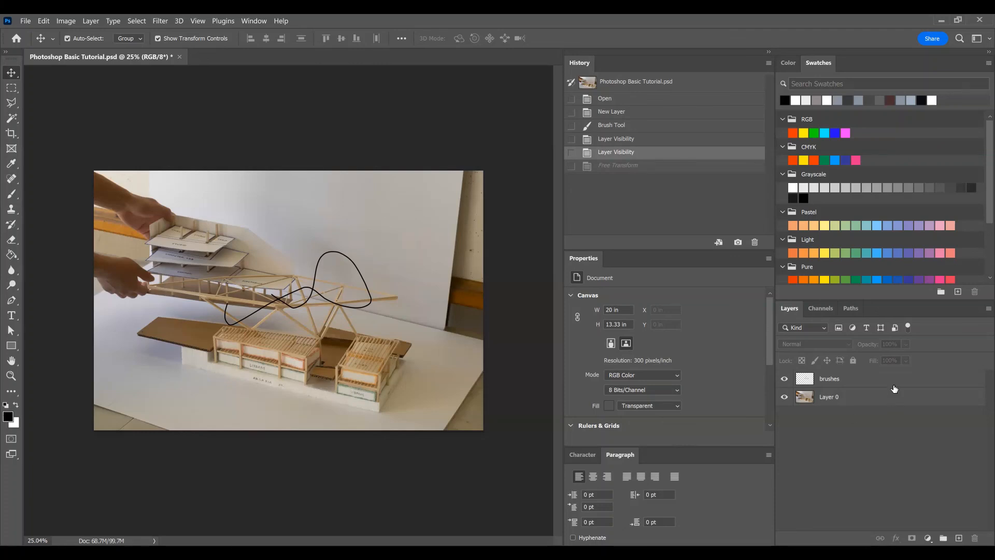